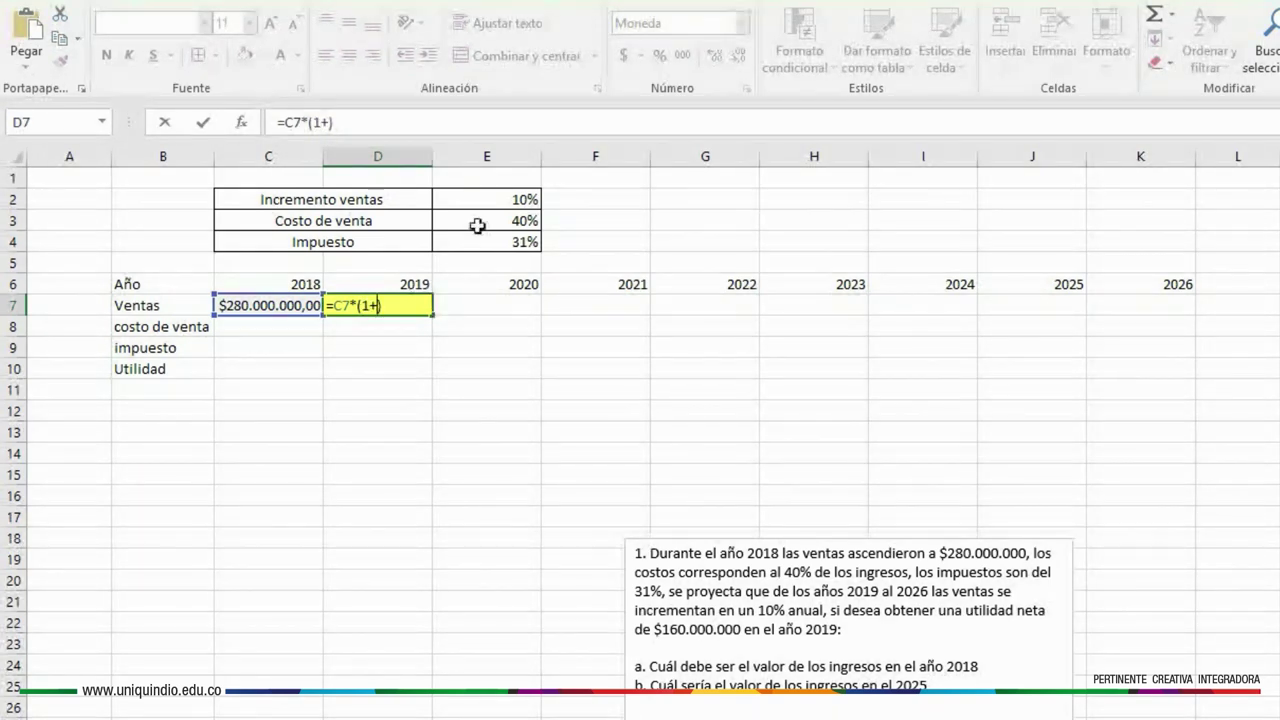
# - Complete the 2019 sales formula in D7 as =C7*(1+$E$2) and fill it across the Ventas row through 2026
pyautogui.click(500, 199)
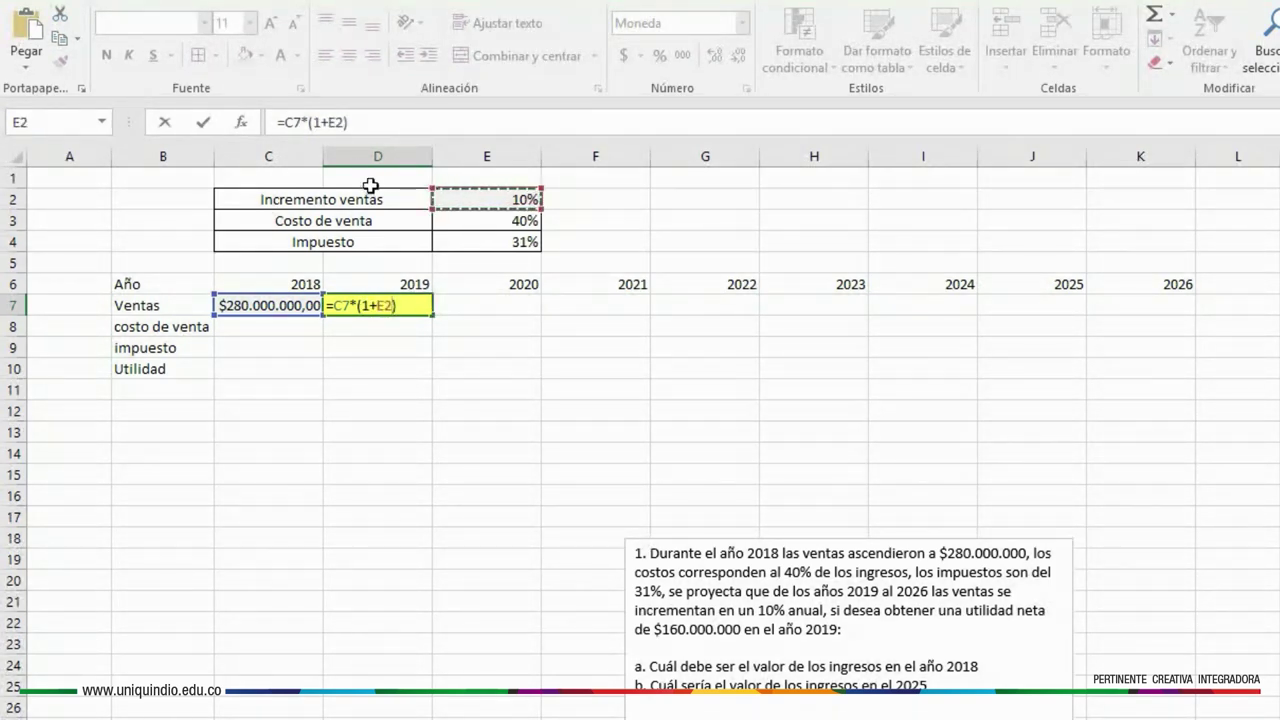
pyautogui.doubleClick(341, 124)
pyautogui.press('F4')
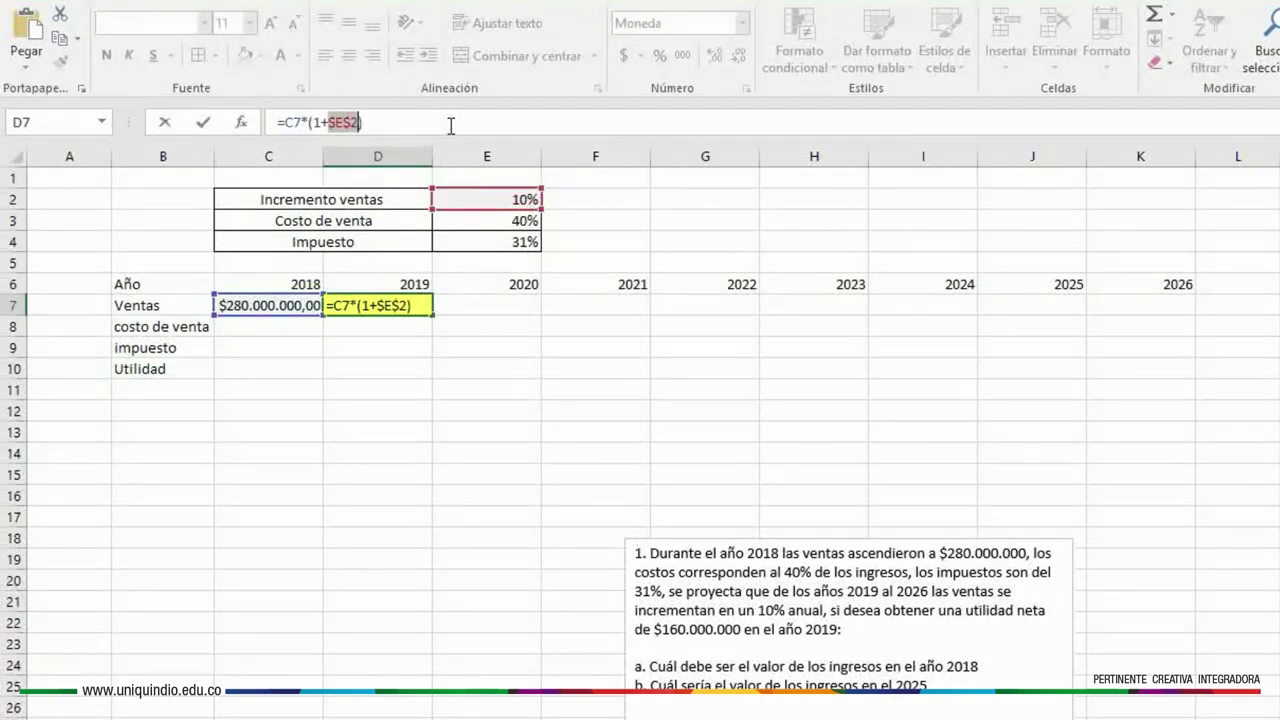
pyautogui.press('Return')
pyautogui.click(390, 298)
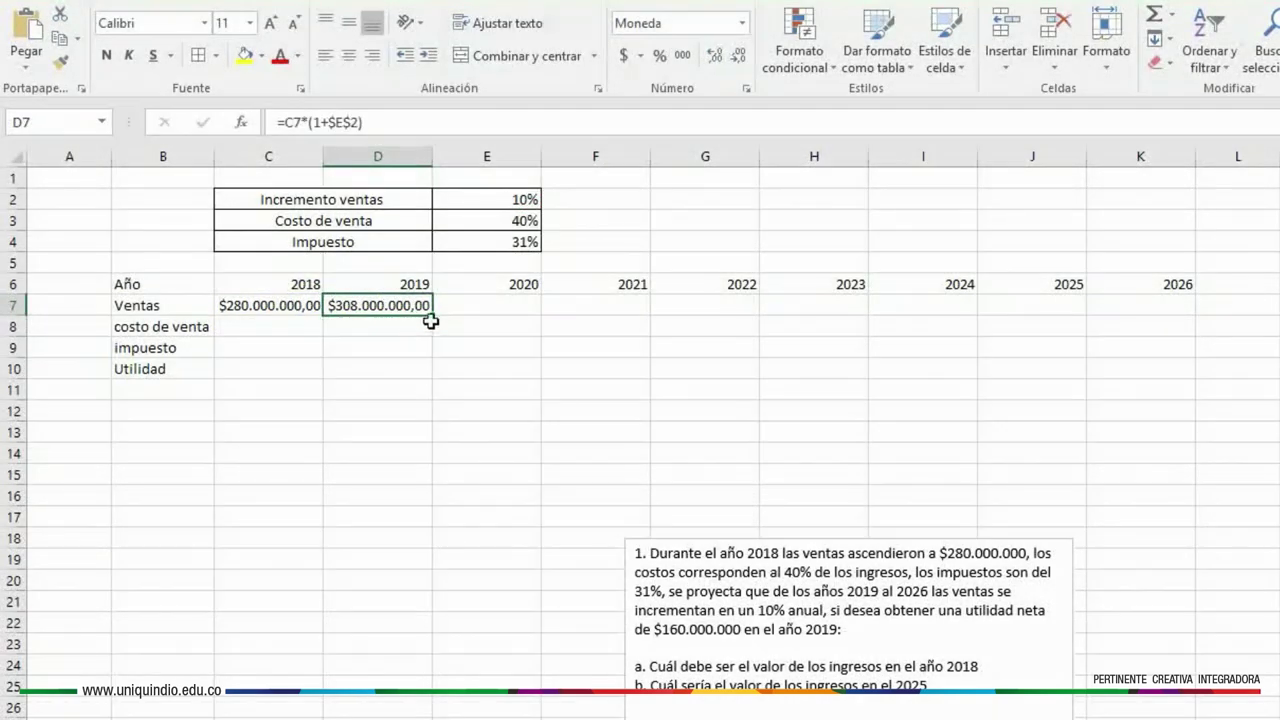
pyautogui.moveTo(436, 315); pyautogui.dragTo(1200, 308)
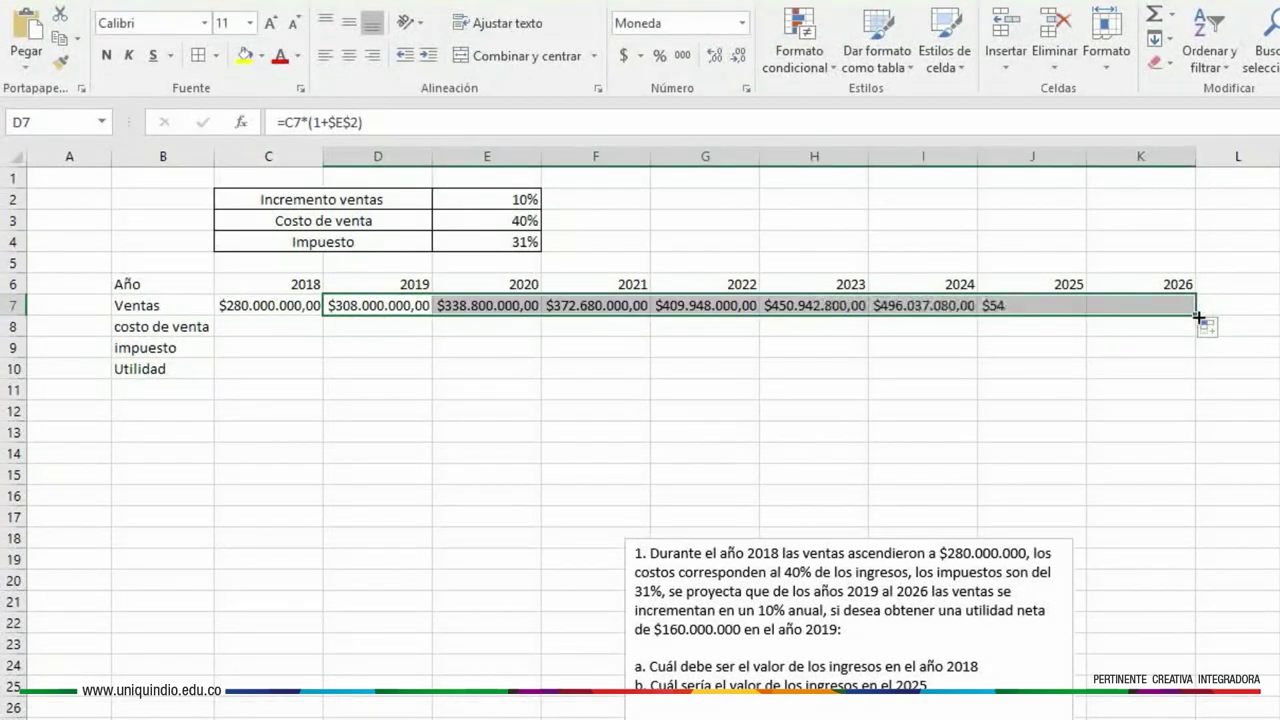
# - Enter =C7*E3 as the 2018 cost of sales in C8 and fill it across the row through 2026
pyautogui.click(263, 326)
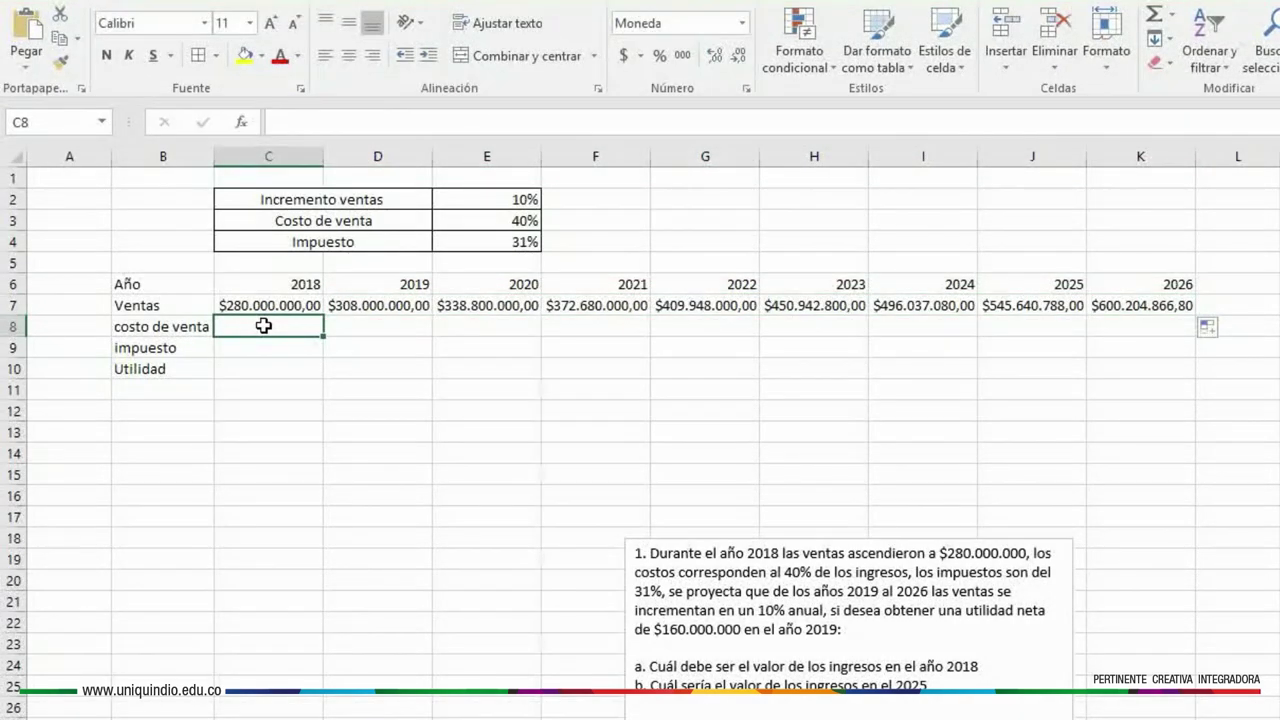
pyautogui.write('=')
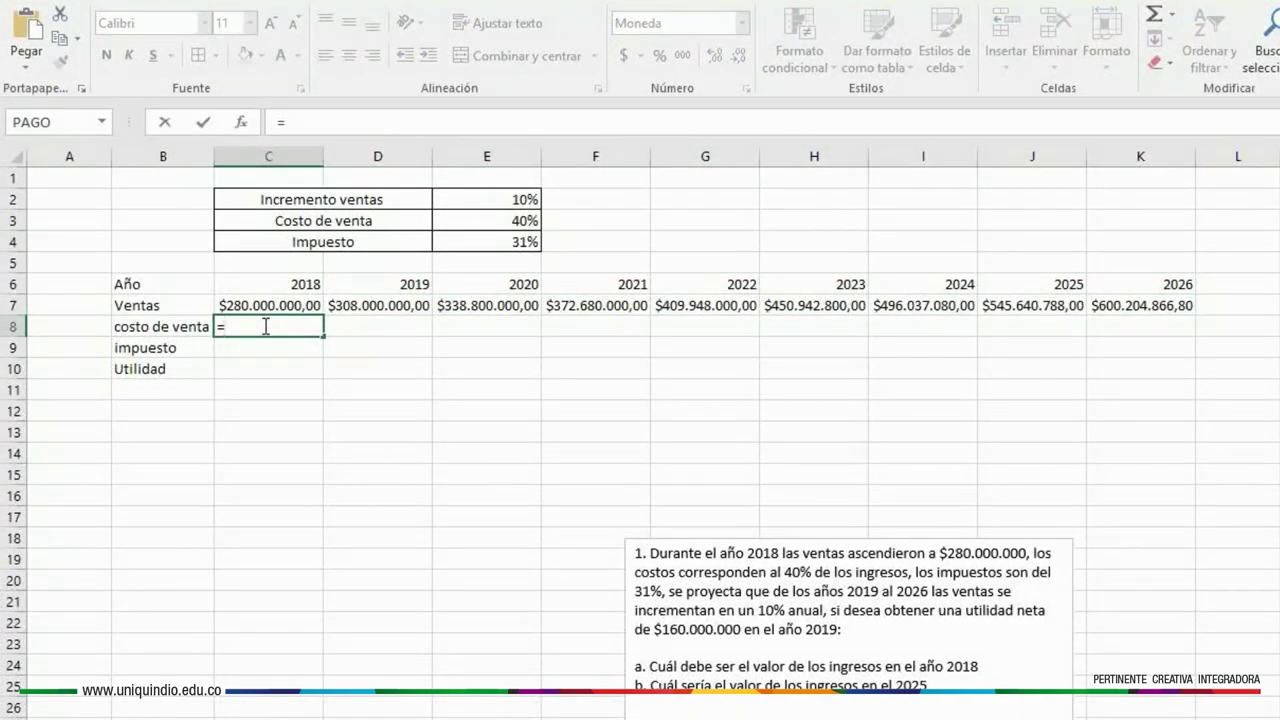
pyautogui.click(266, 307)
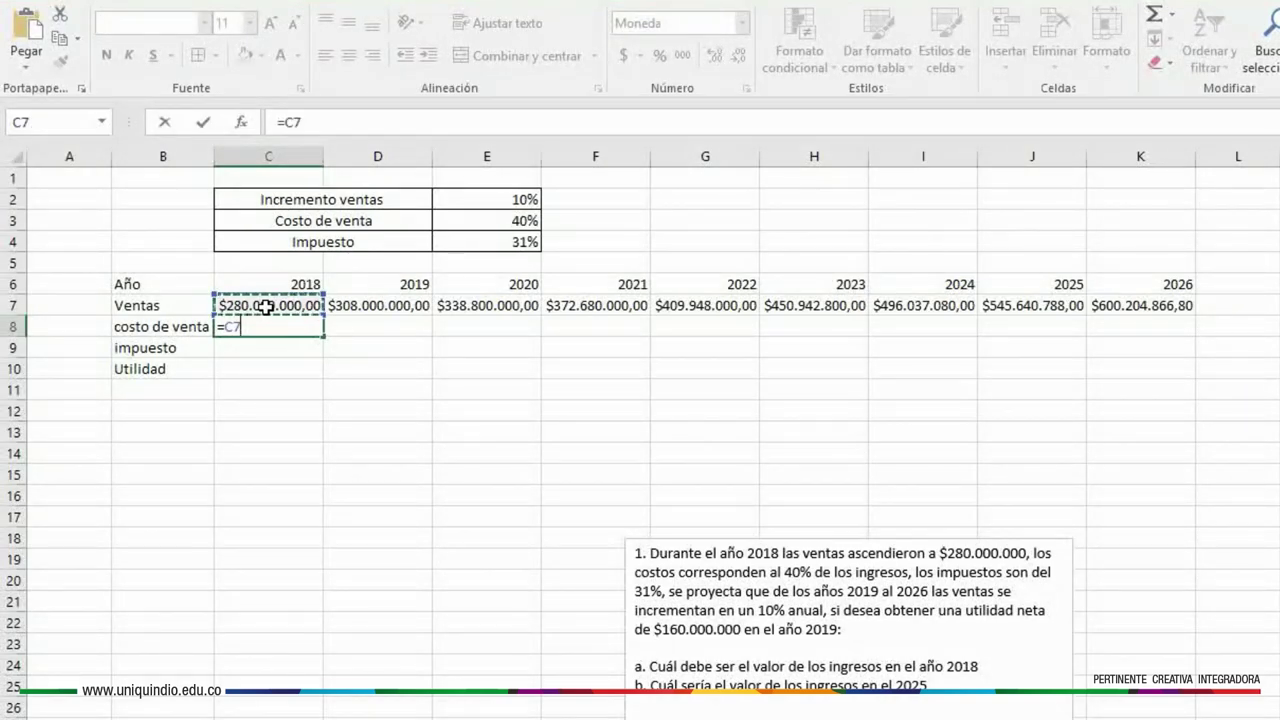
pyautogui.write('*')
pyautogui.click(484, 219)
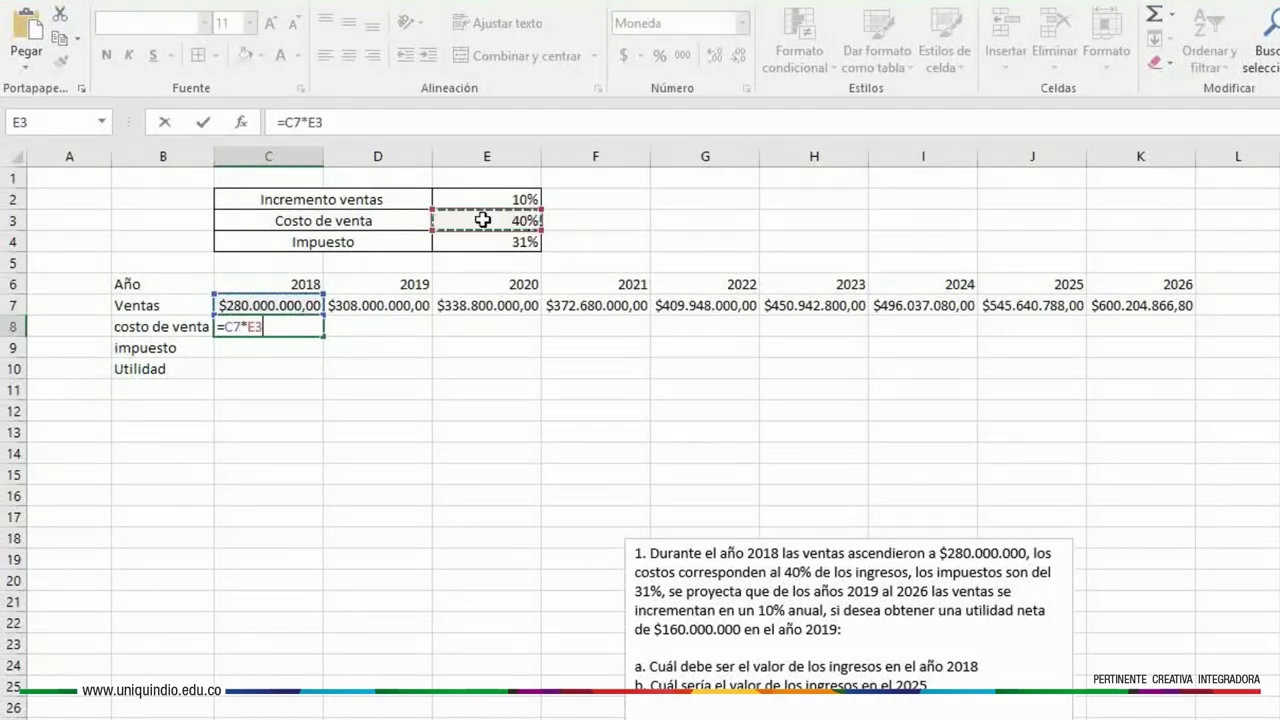
pyautogui.press('Return')
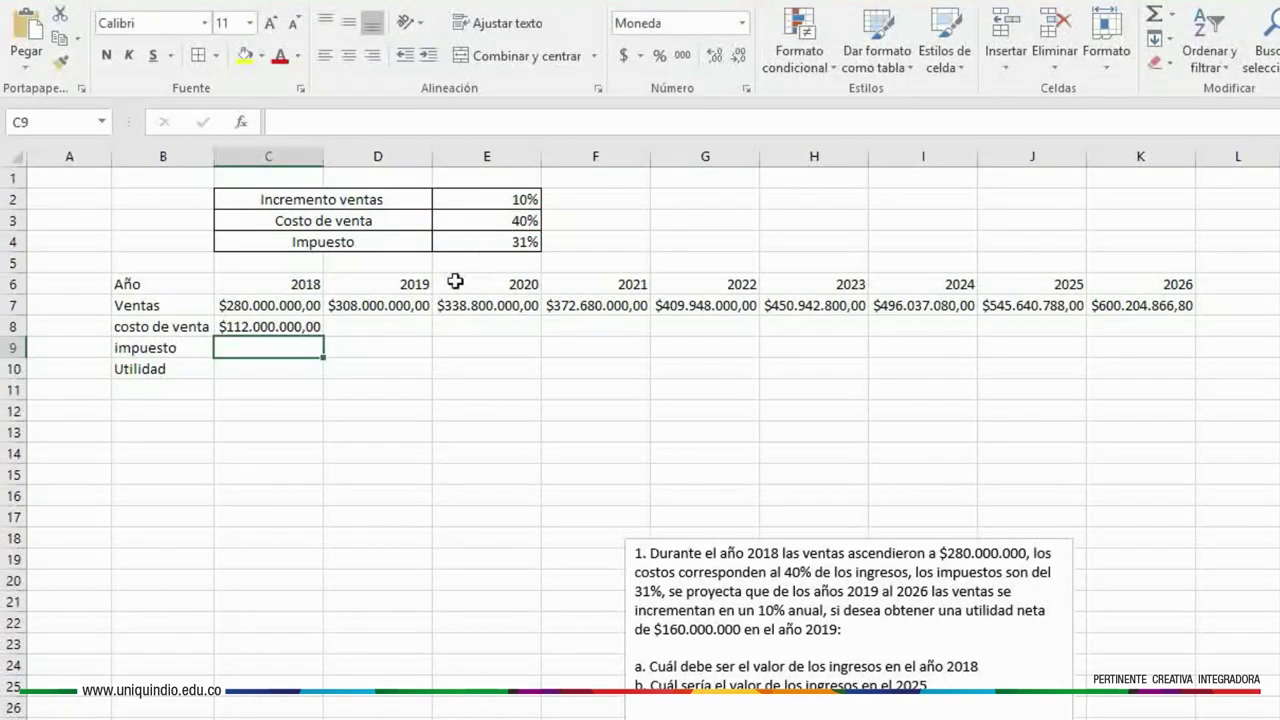
pyautogui.click(252, 327)
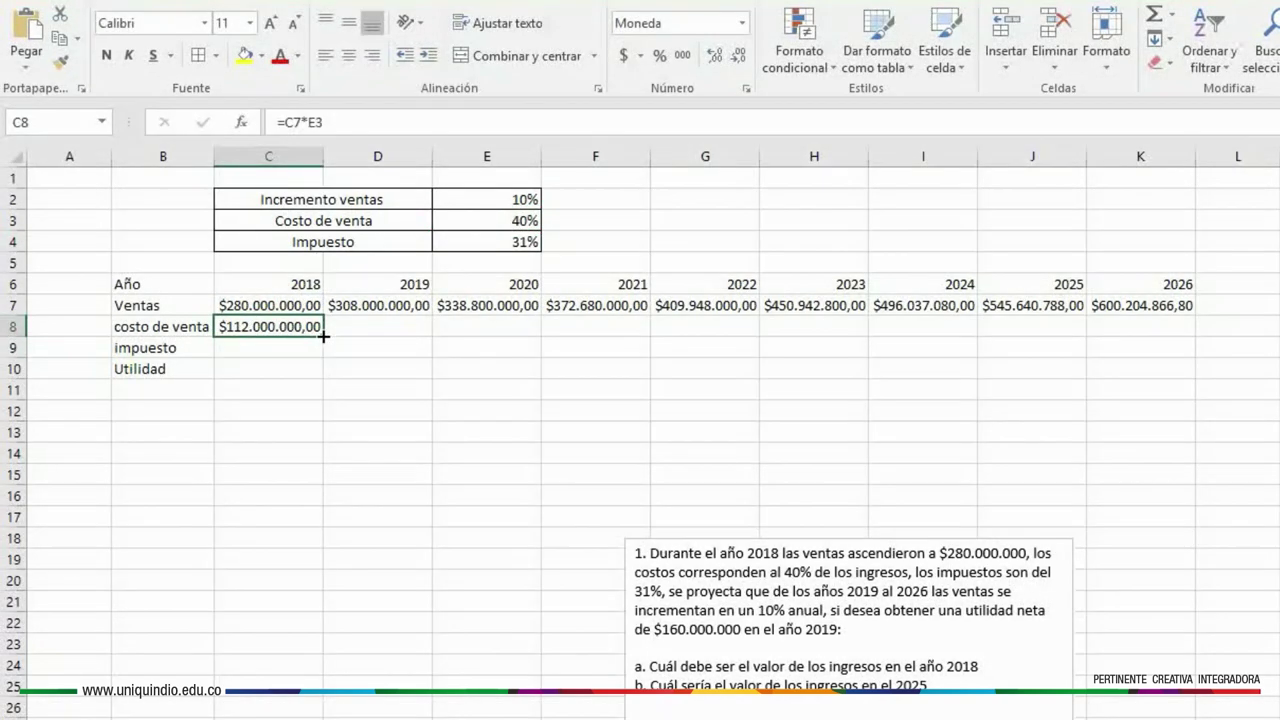
pyautogui.moveTo(324, 336); pyautogui.dragTo(1166, 324)
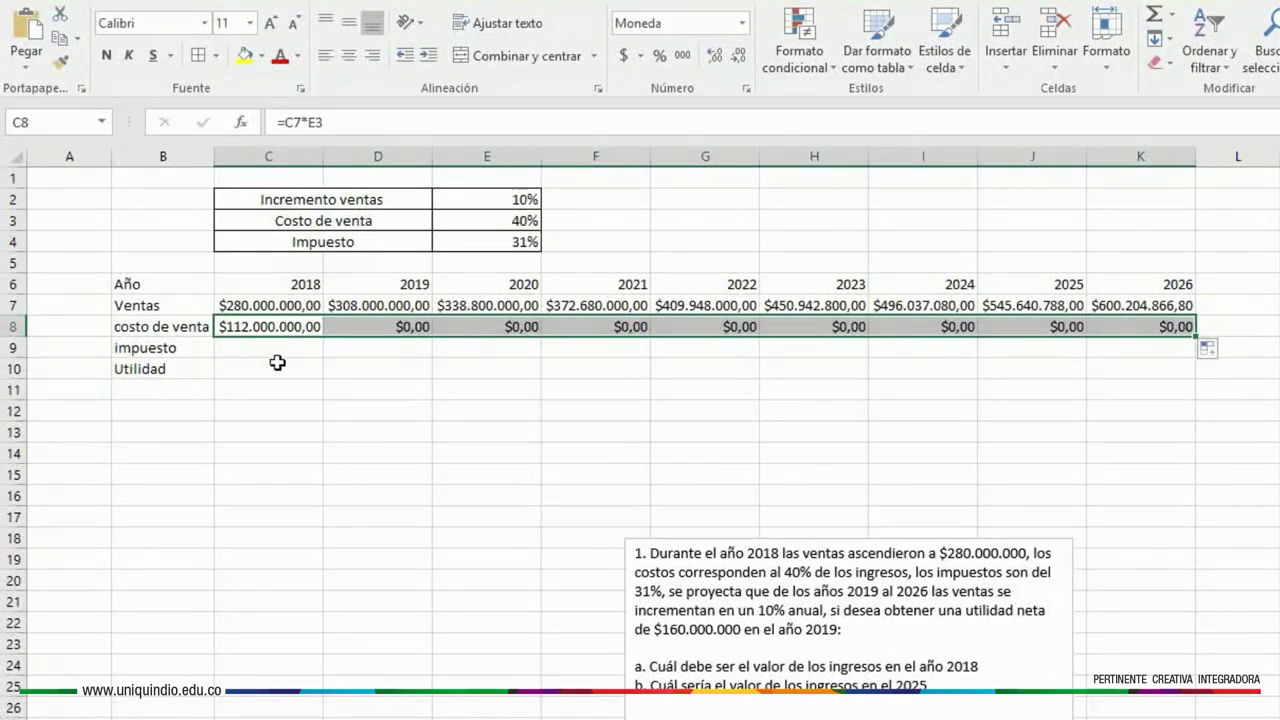
# - Build the 2018 tax formula =(C7-C8)*E4 in C9
pyautogui.moveTo(272, 358); pyautogui.dragTo(270, 347)
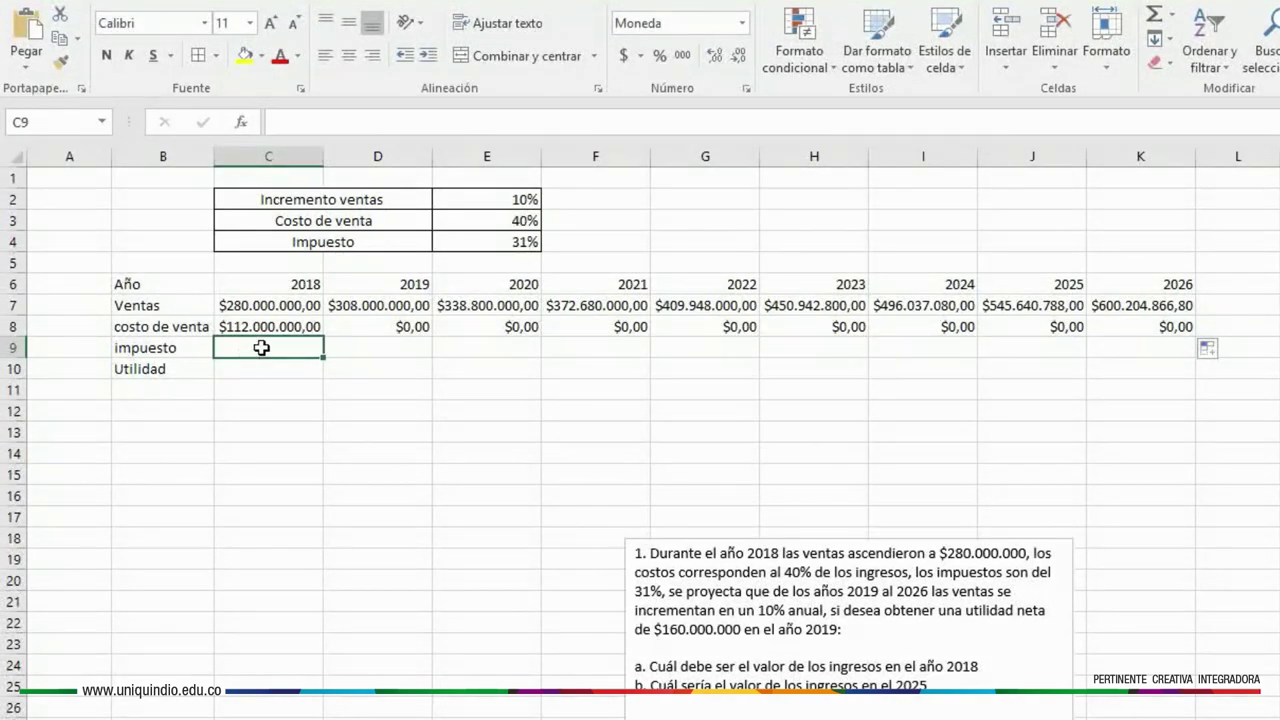
pyautogui.write('=')
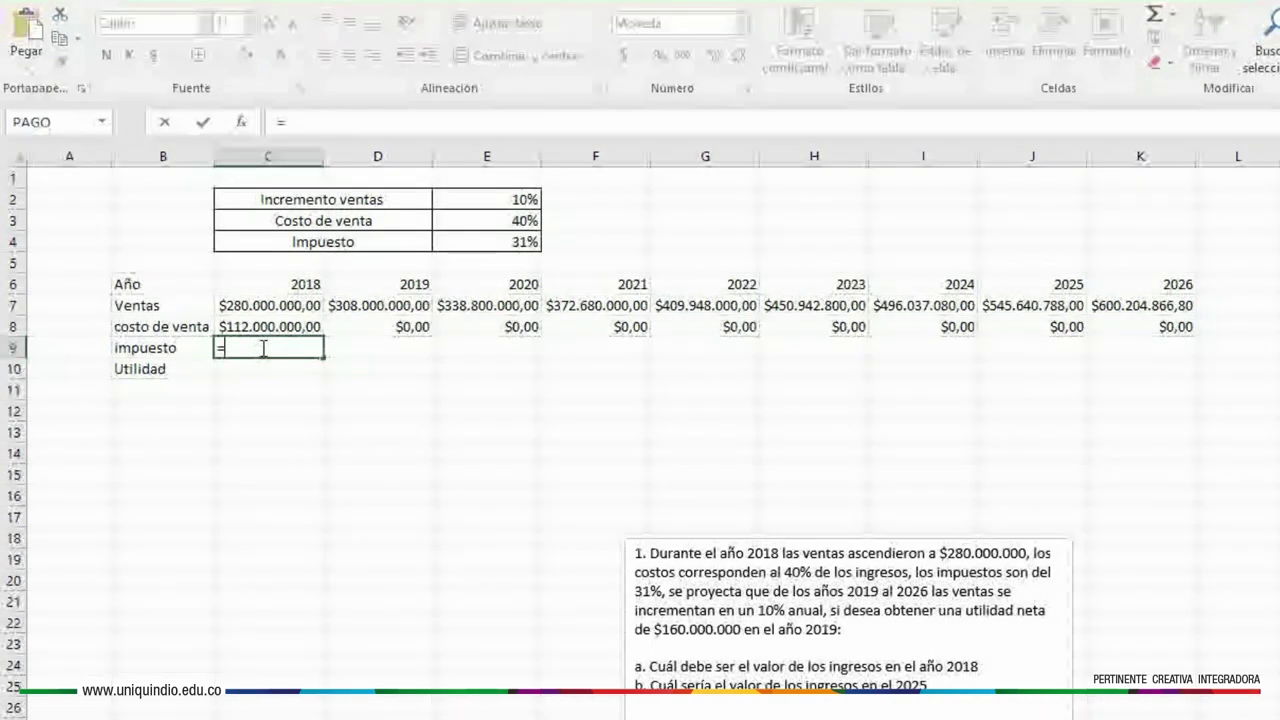
pyautogui.click(259, 305)
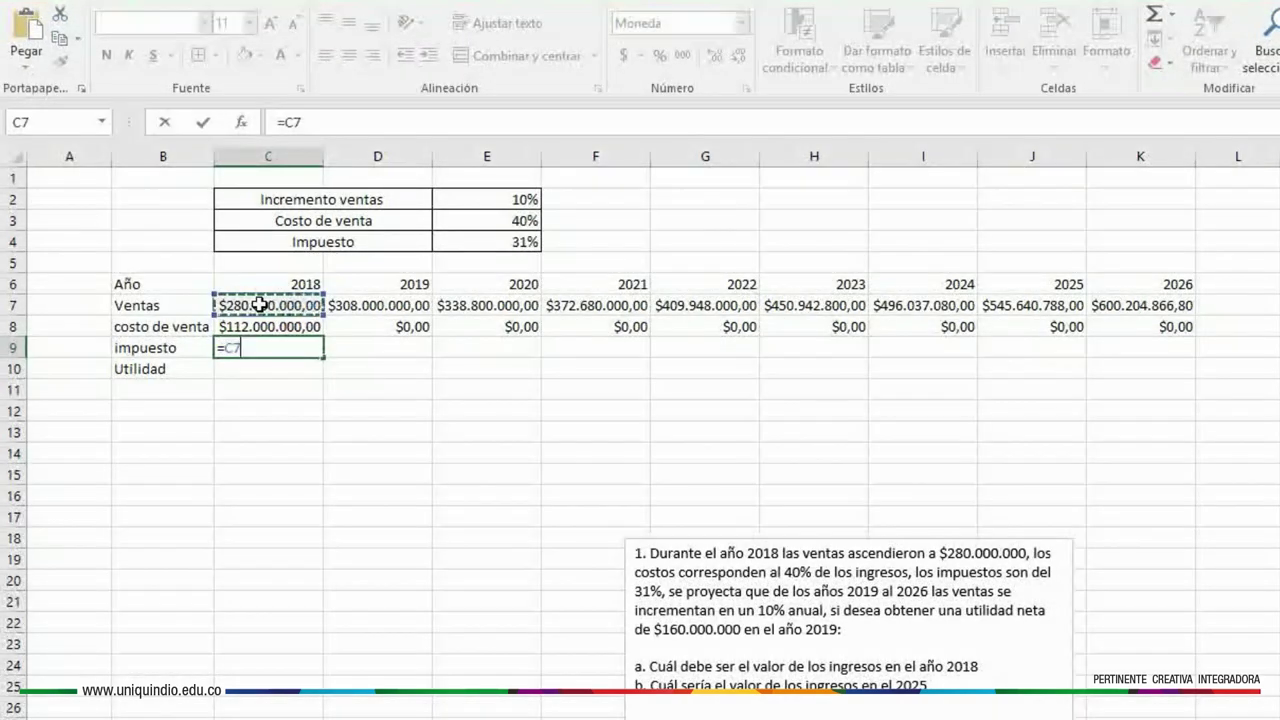
pyautogui.write('-')
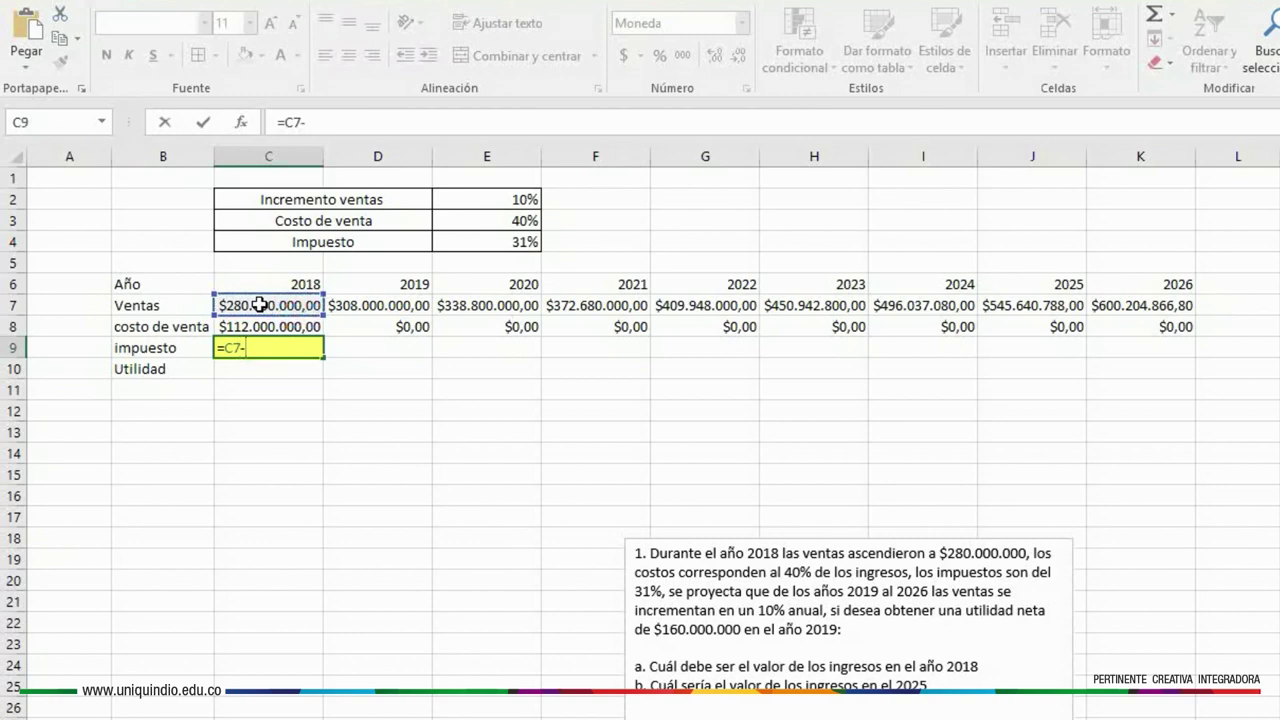
pyautogui.click(259, 325)
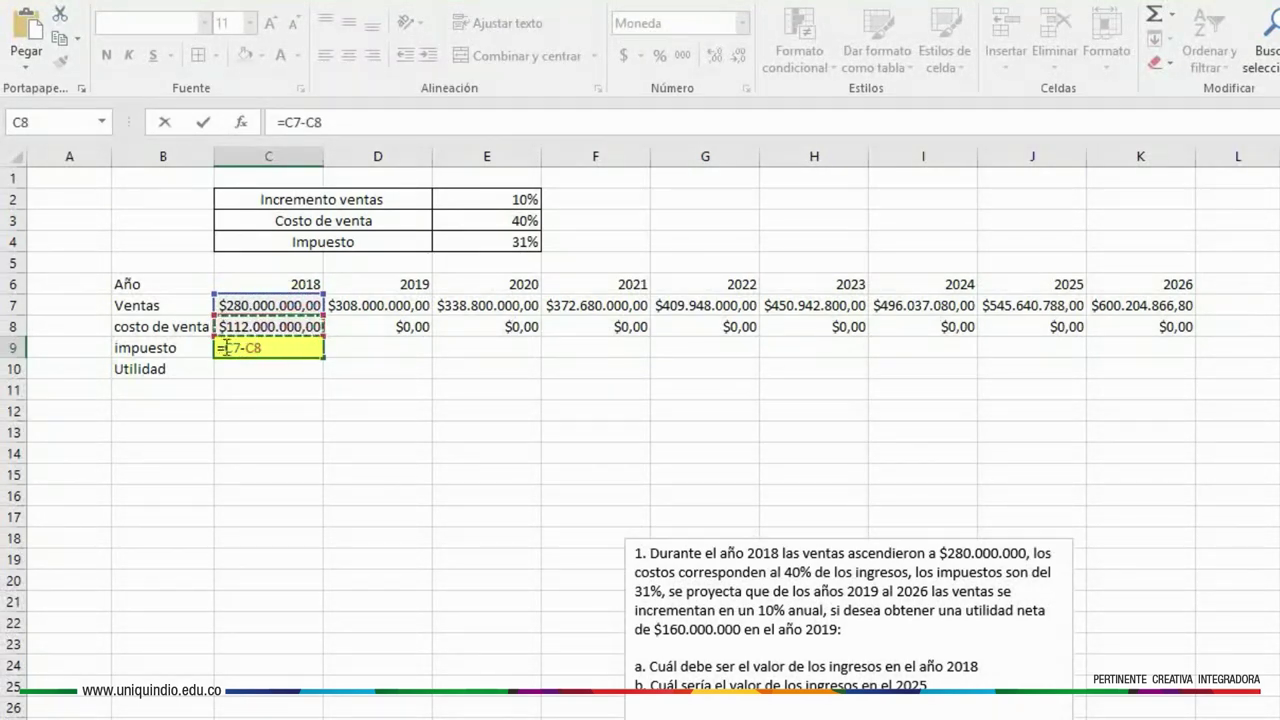
pyautogui.click(242, 342)
pyautogui.write('(')
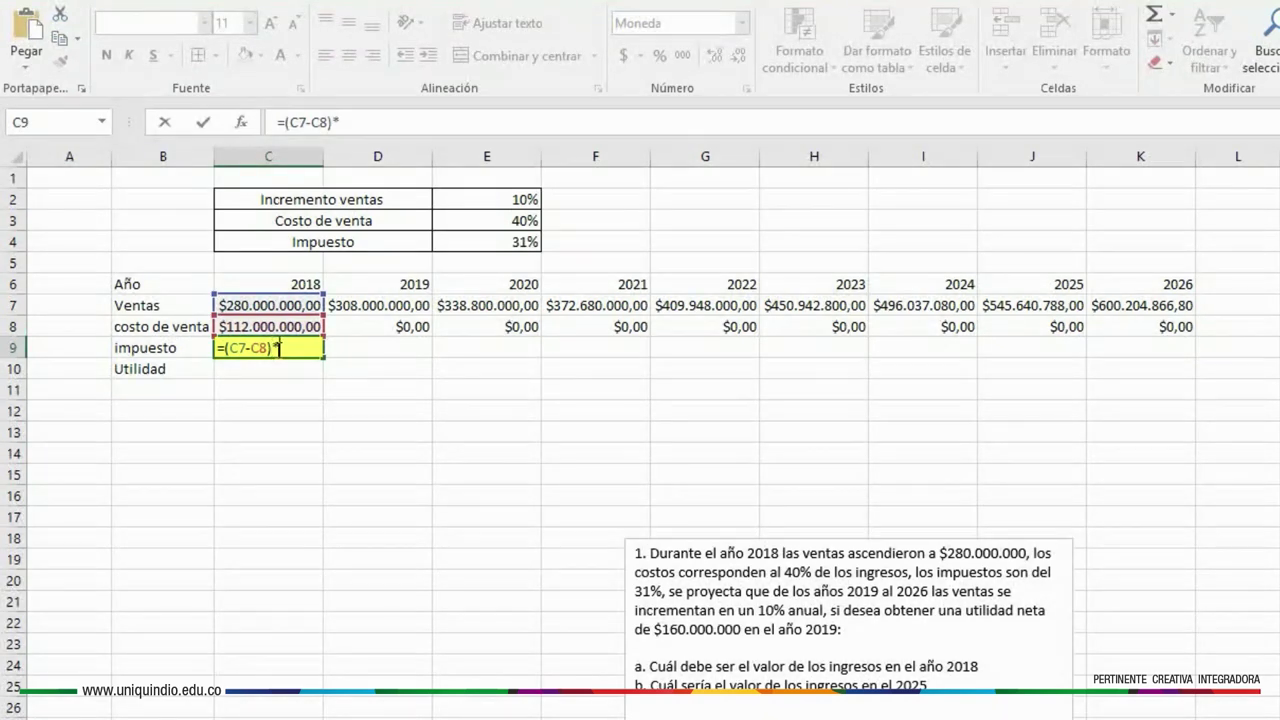
pyautogui.write('*')
pyautogui.click(515, 242)
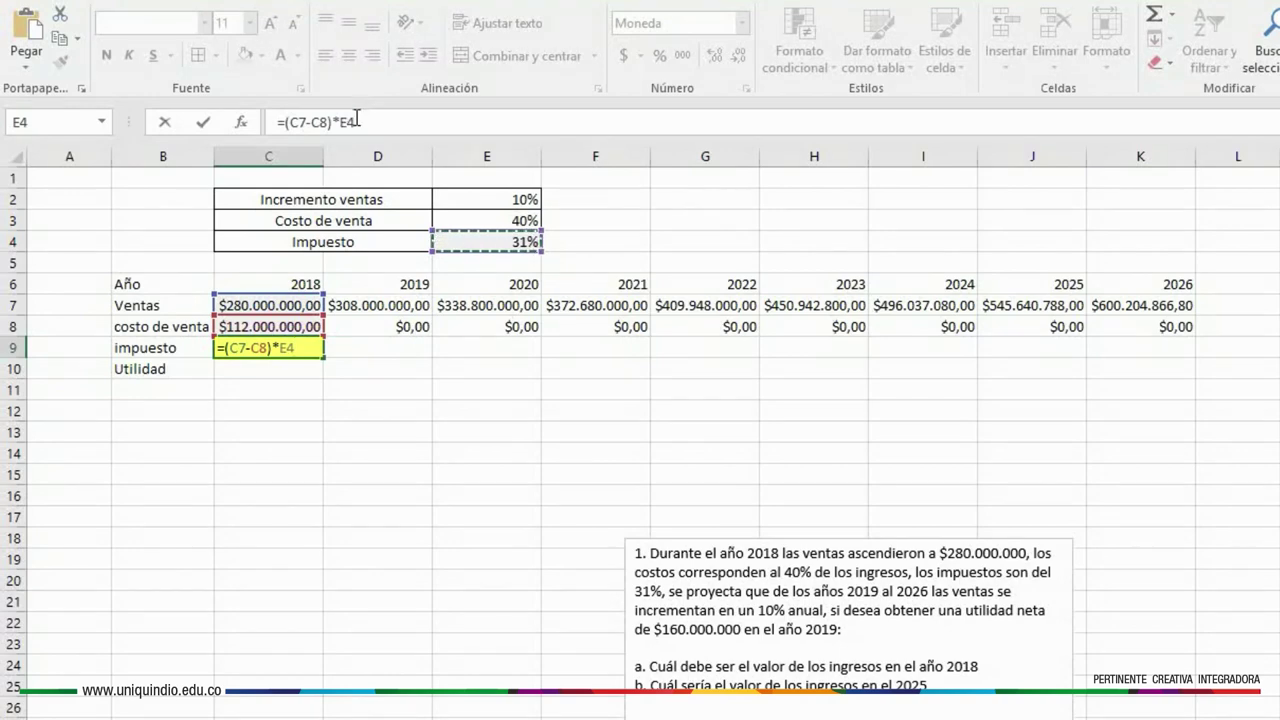
# - Make the tax rate reference absolute as $E$4 in C9 and fill the formula across the impuesto row through 2026
pyautogui.moveTo(357, 120); pyautogui.dragTo(339, 121)
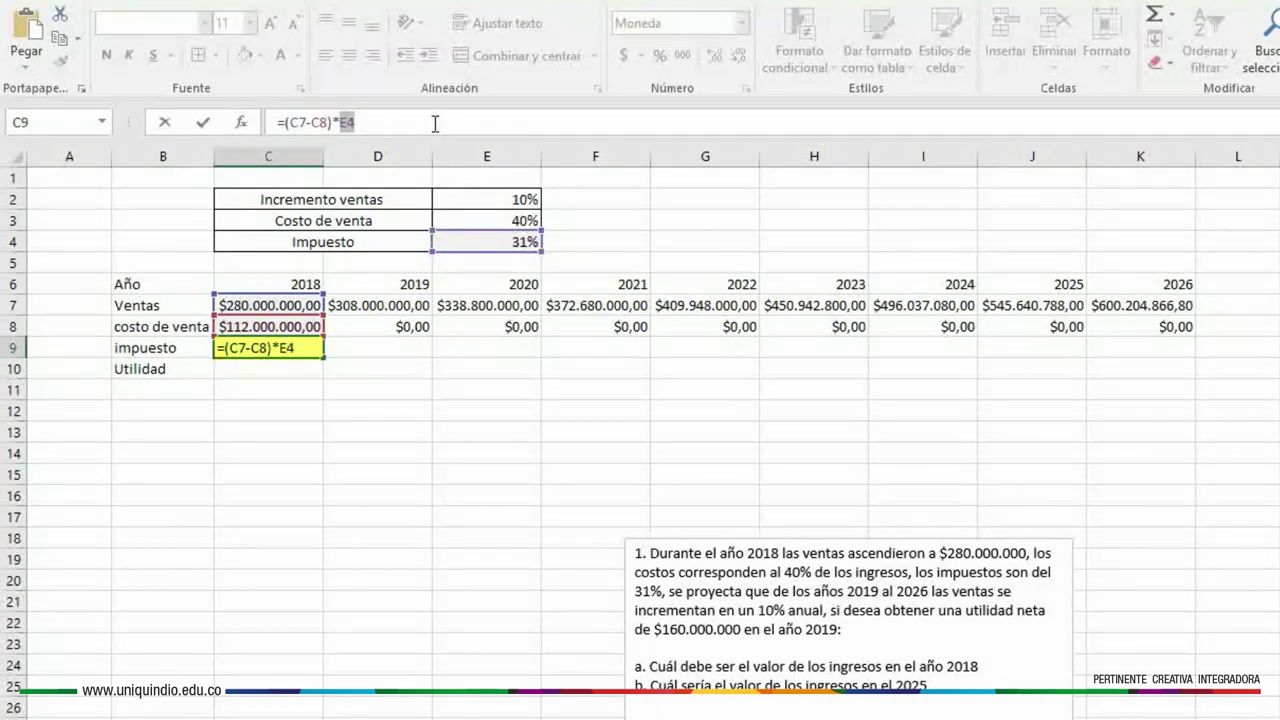
pyautogui.press('F4')
pyautogui.press('Return')
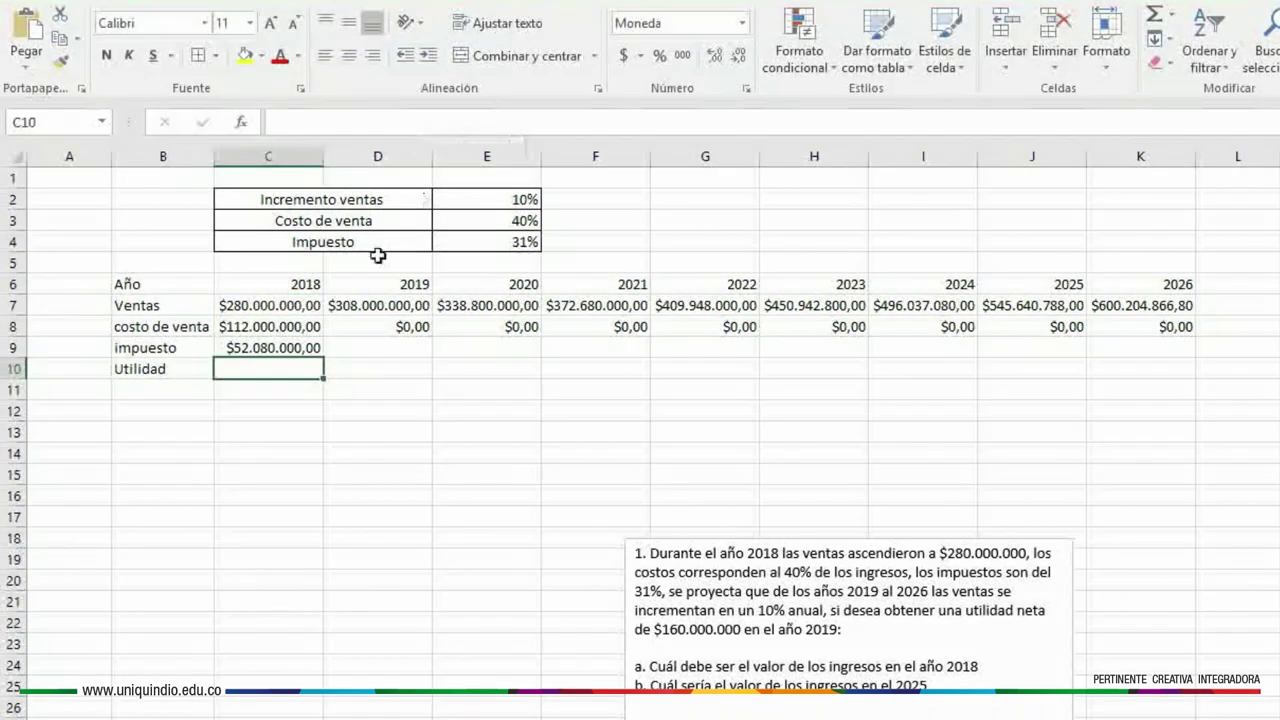
pyautogui.click(300, 350)
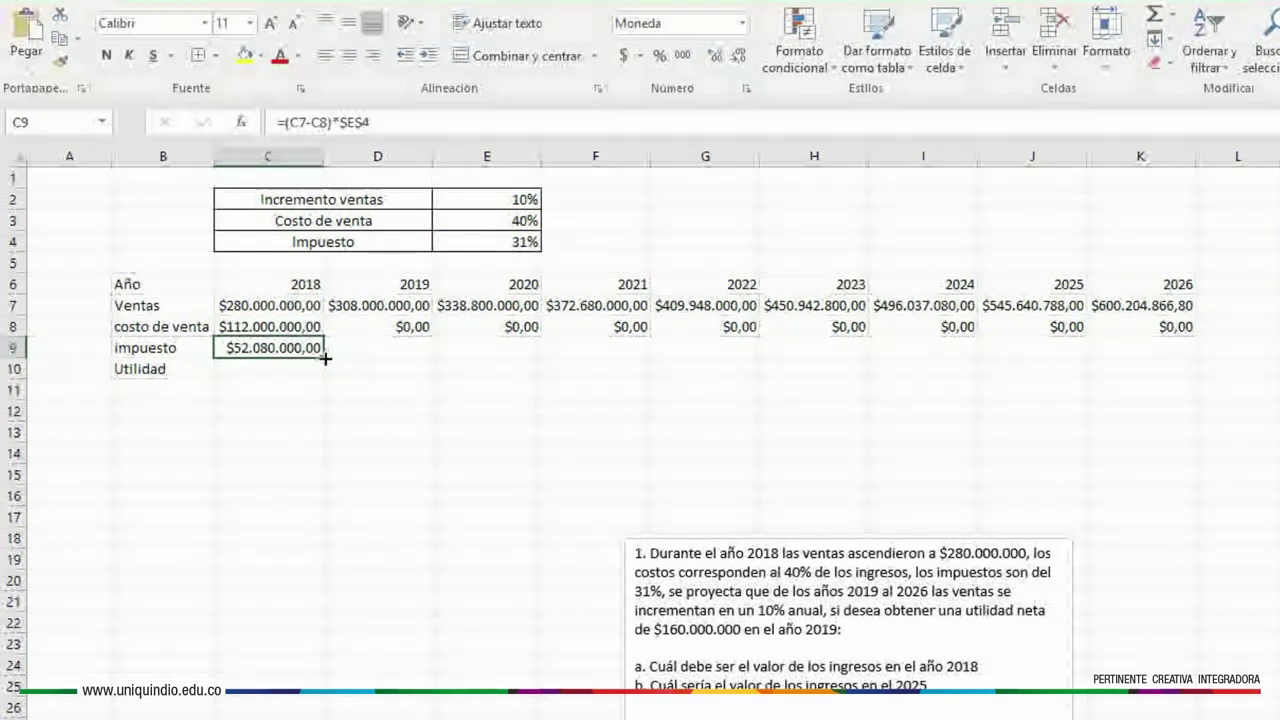
pyautogui.moveTo(325, 358); pyautogui.dragTo(1186, 345)
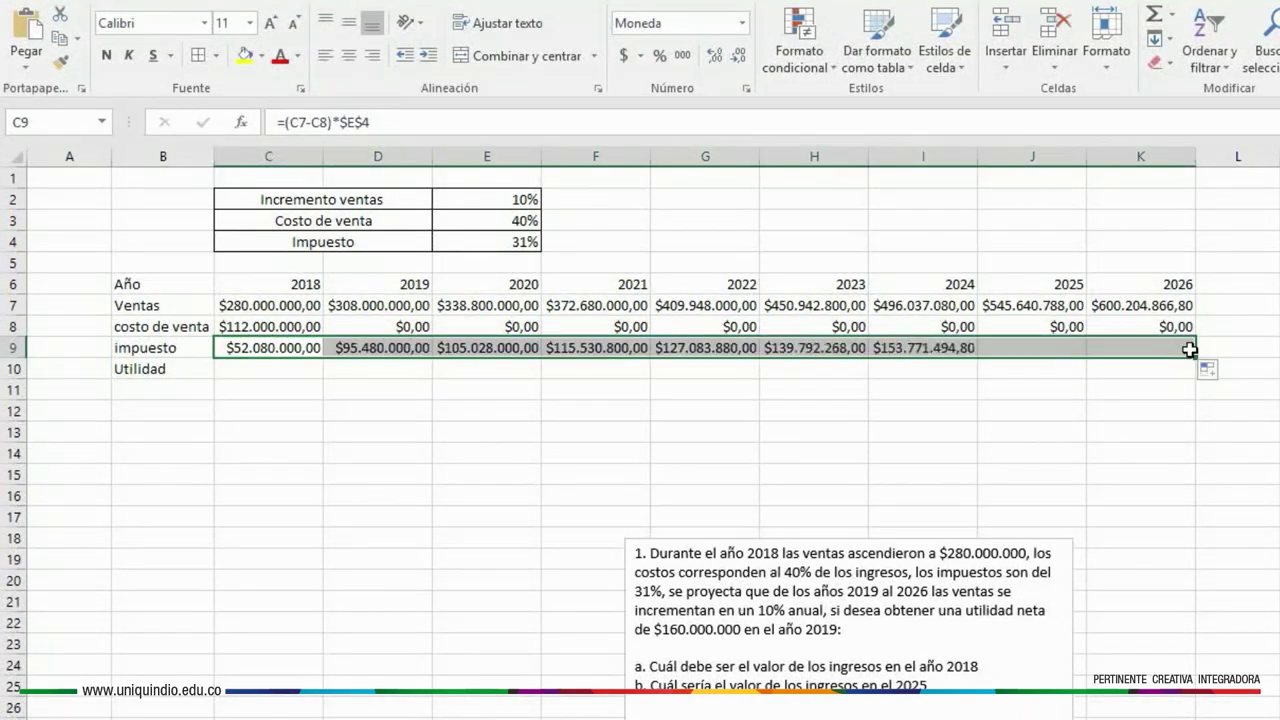
# - Change the cost of sales formula in C8 to =C7*$E$3 and refill the row through 2026
pyautogui.click(287, 330)
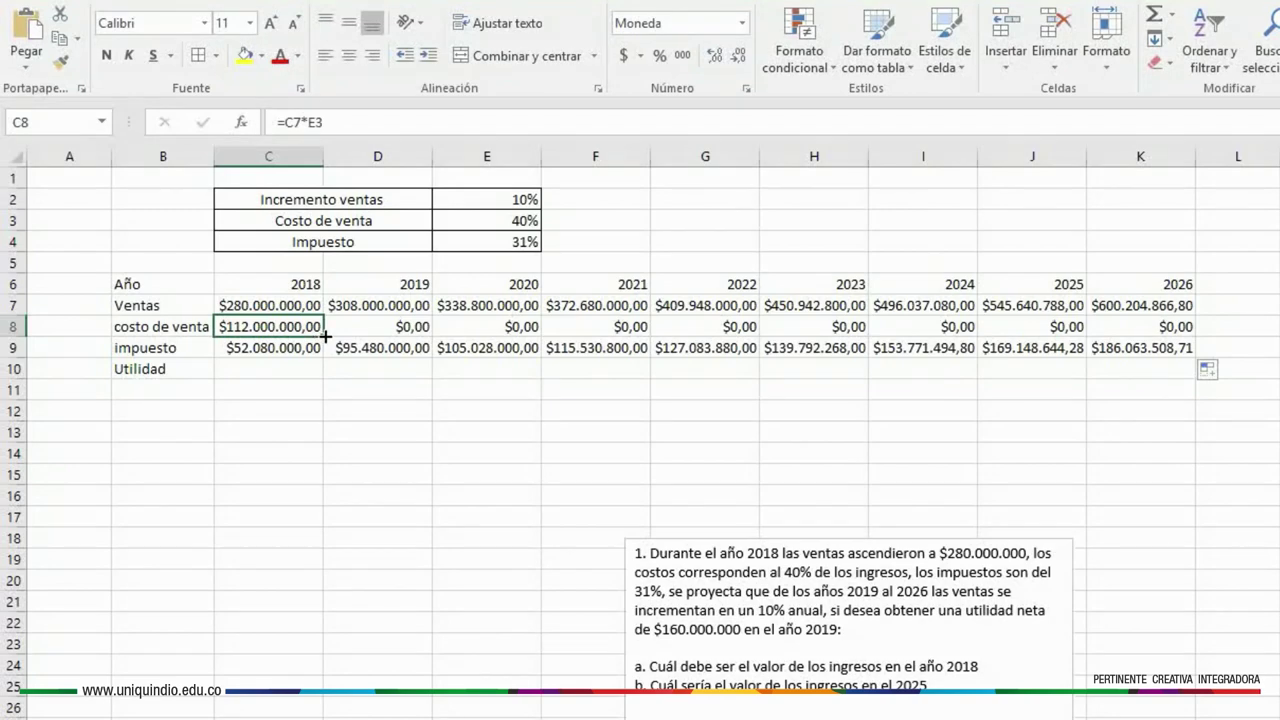
pyautogui.moveTo(325, 337); pyautogui.dragTo(1166, 352)
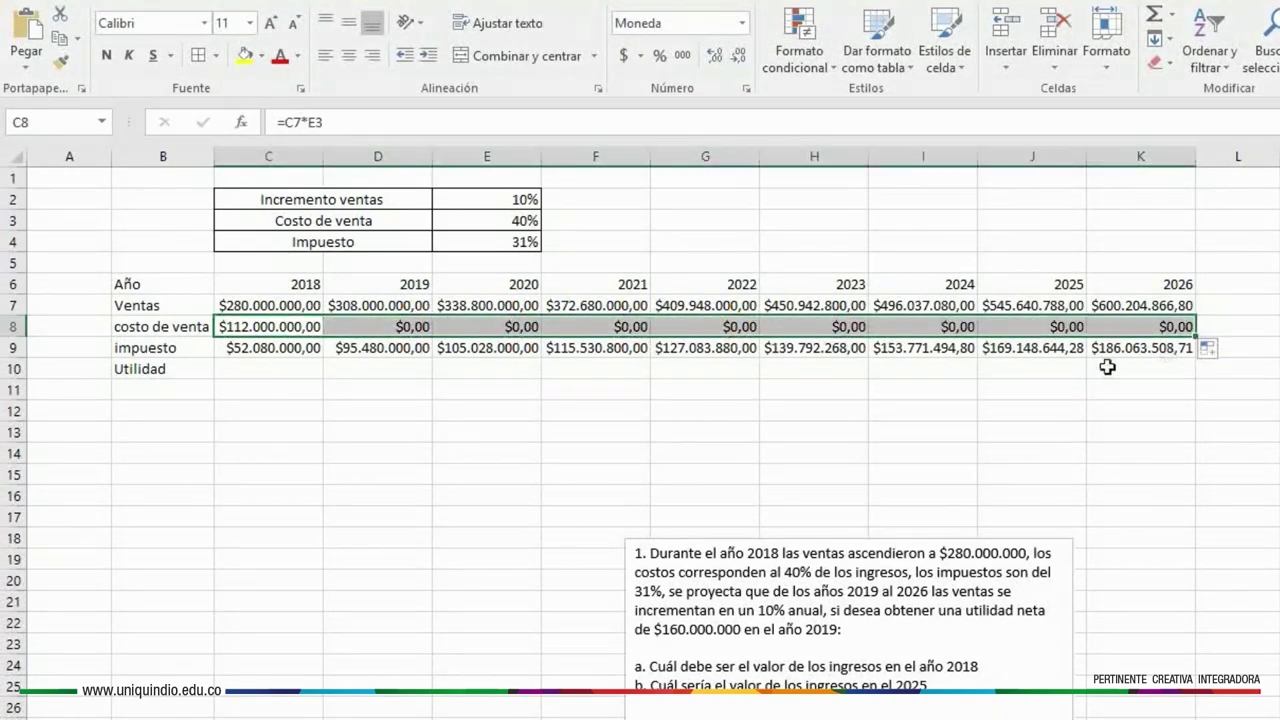
pyautogui.click(262, 326)
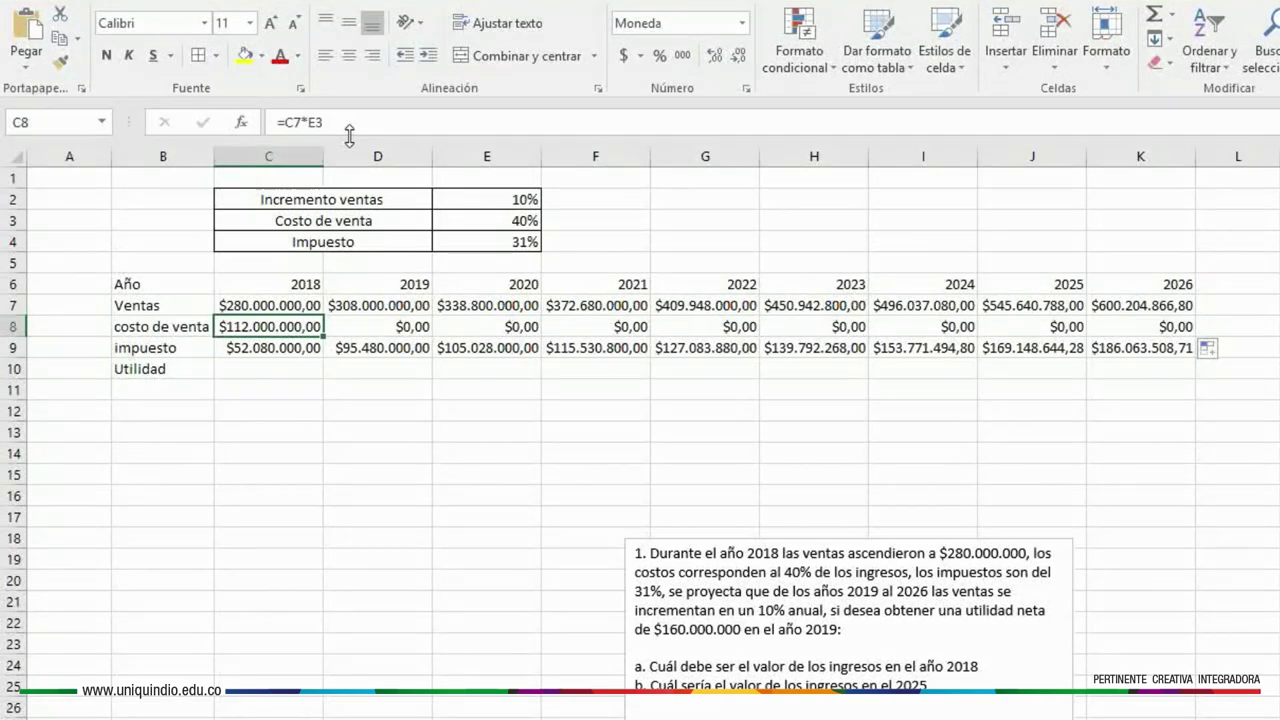
pyautogui.click(316, 122)
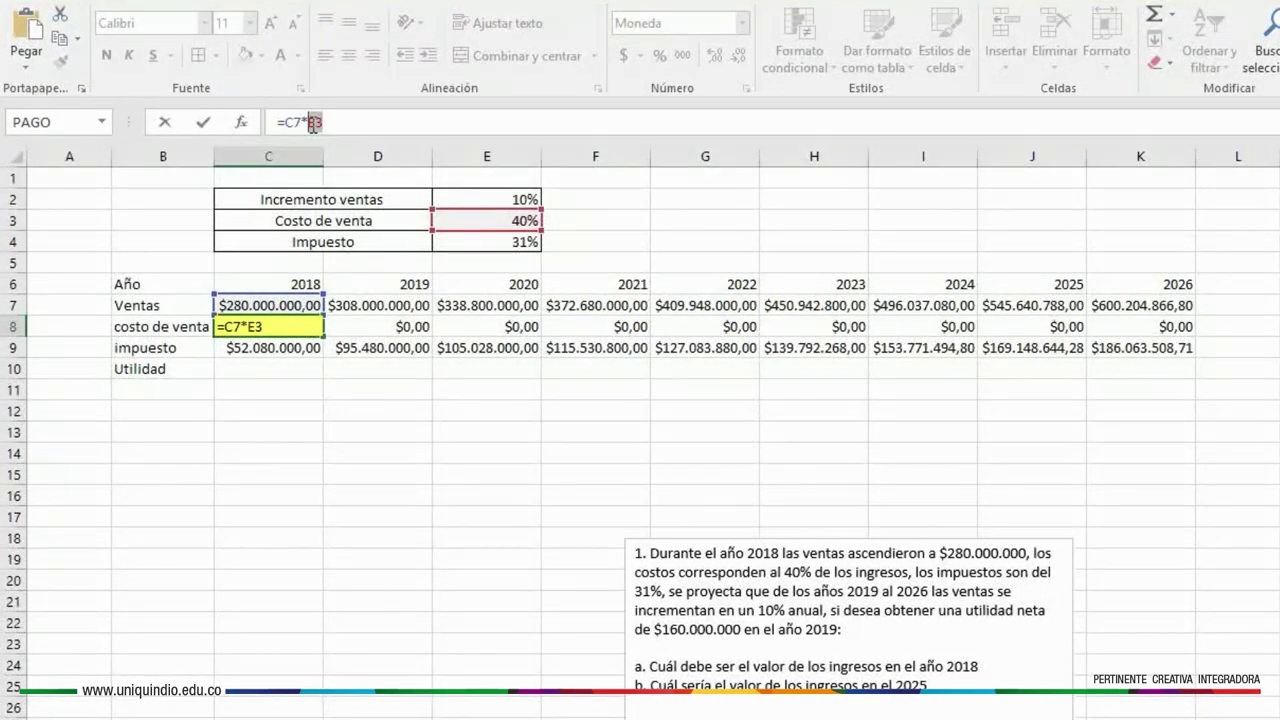
pyautogui.press('F4')
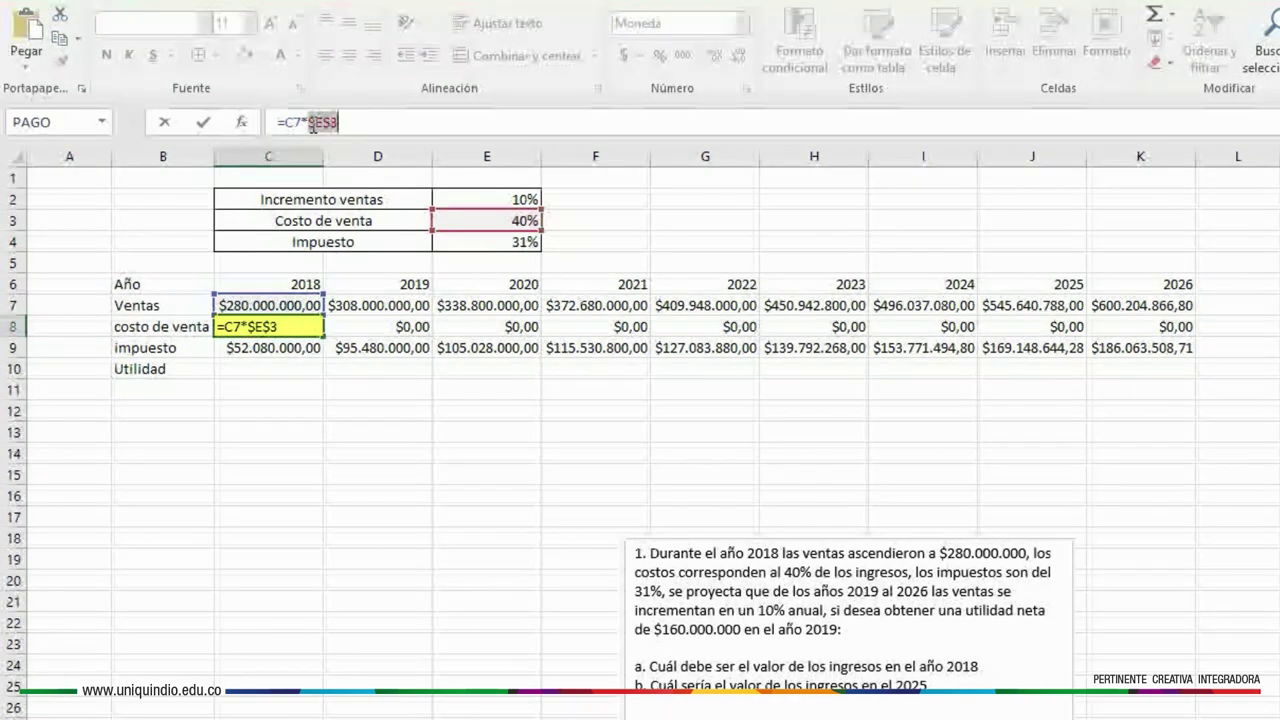
pyautogui.press('Return')
pyautogui.click(263, 325)
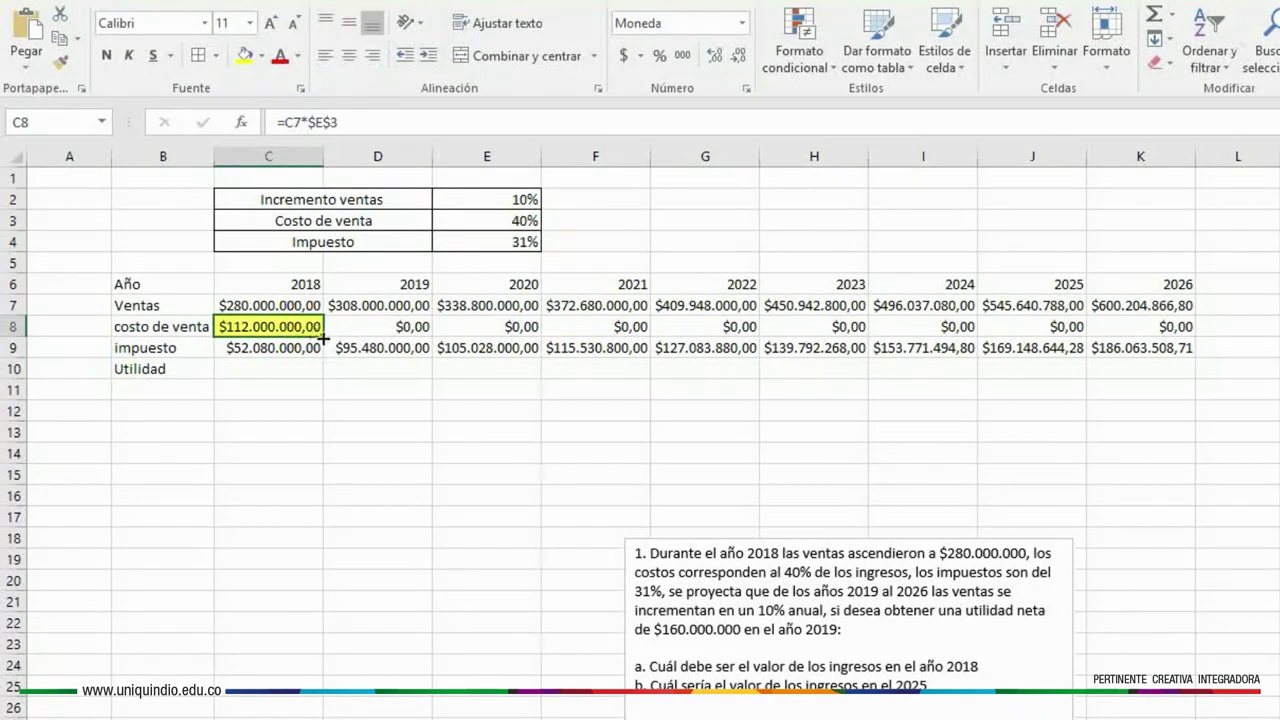
pyautogui.moveTo(323, 337); pyautogui.dragTo(1195, 346)
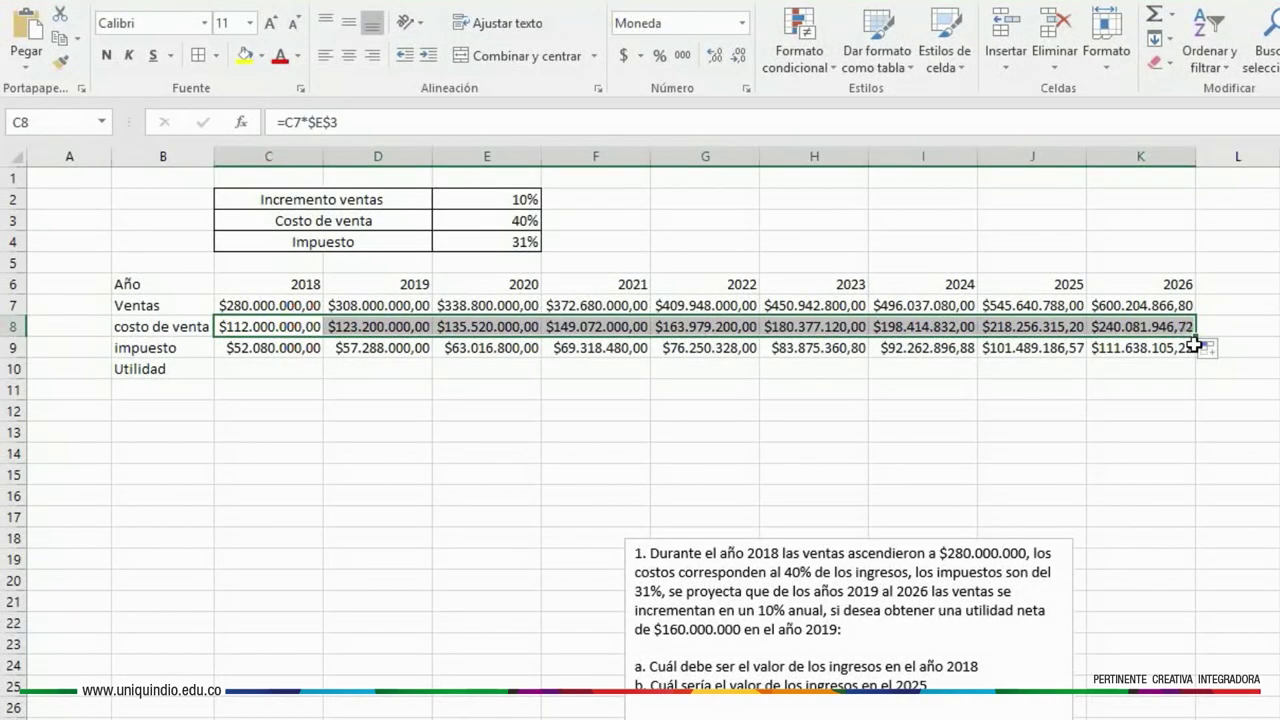
# - Enter the 2018 profit formula =C7-C8-C9 in C10, subtracting cost of sales and tax from sales
pyautogui.rightClick(929, 414)
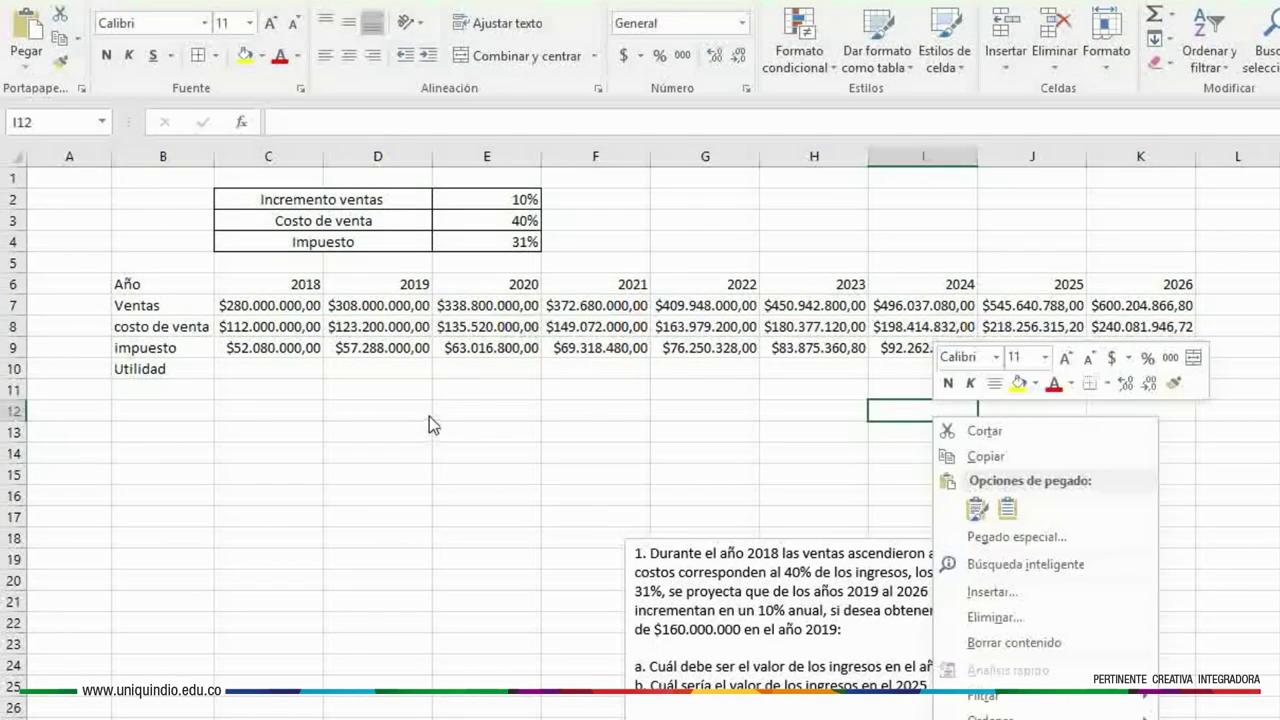
pyautogui.click(262, 368)
pyautogui.click(261, 367)
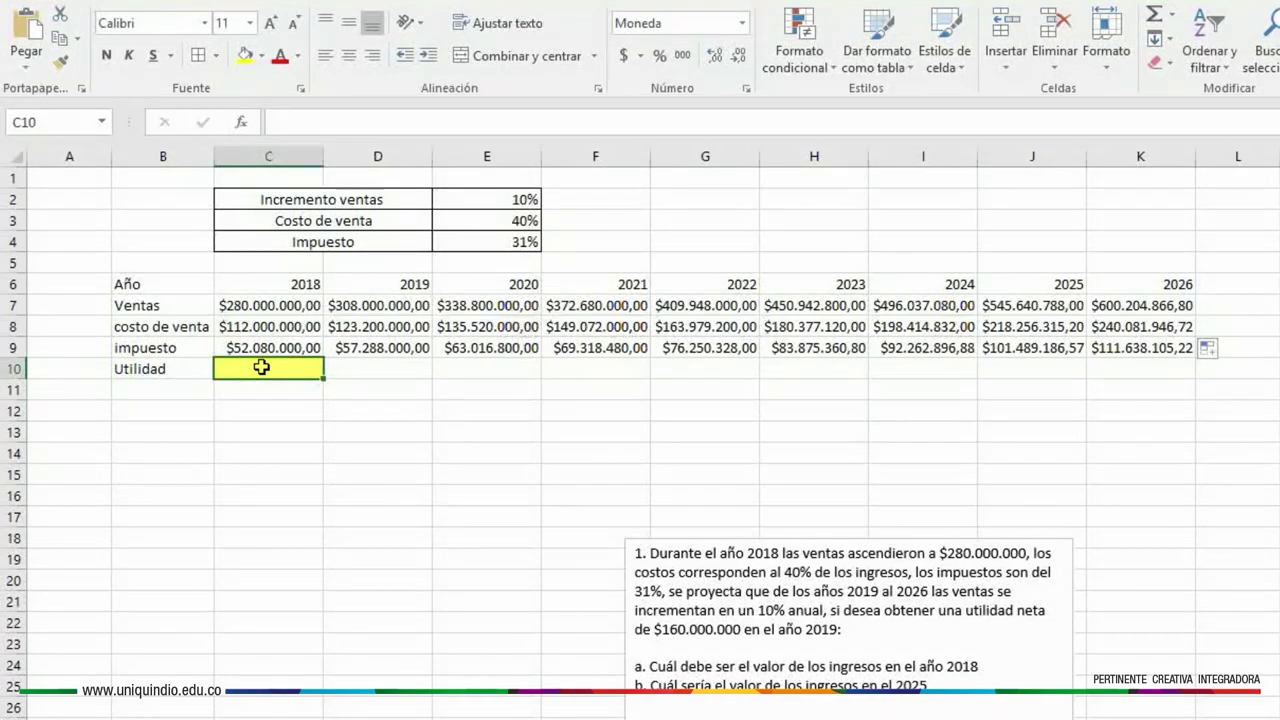
pyautogui.write('=')
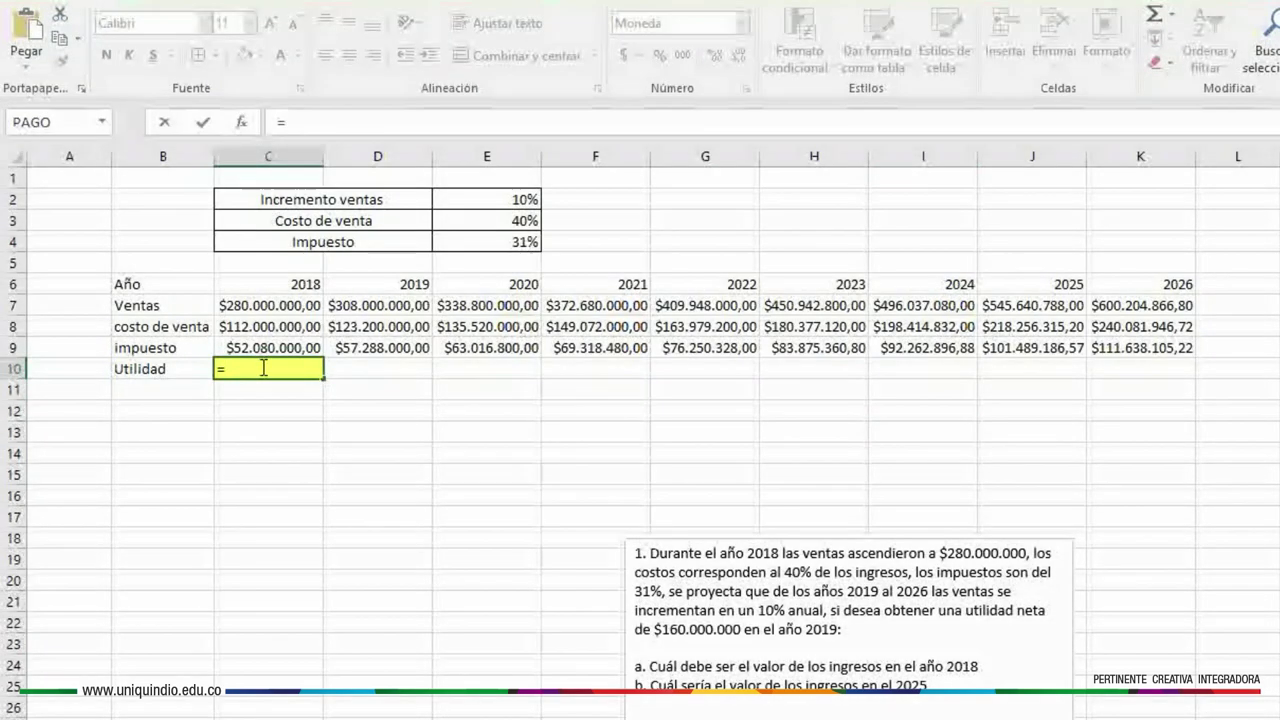
pyautogui.click(281, 303)
pyautogui.write('-')
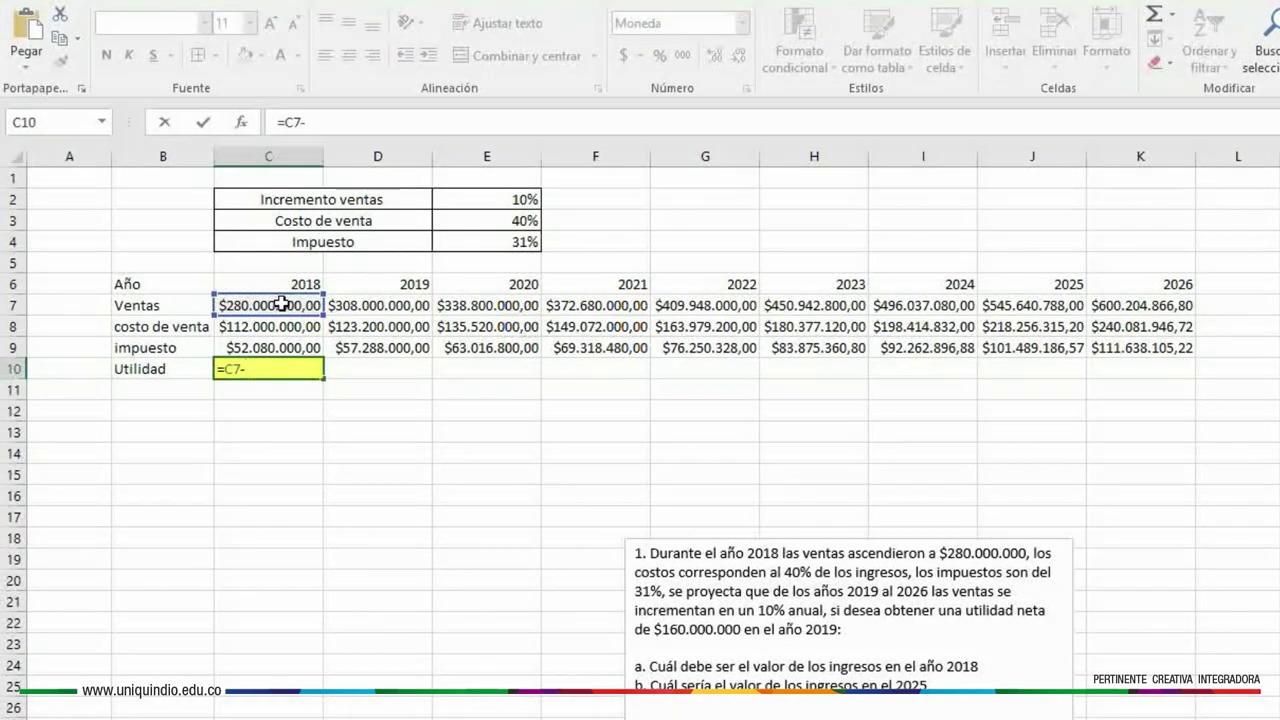
pyautogui.click(264, 333)
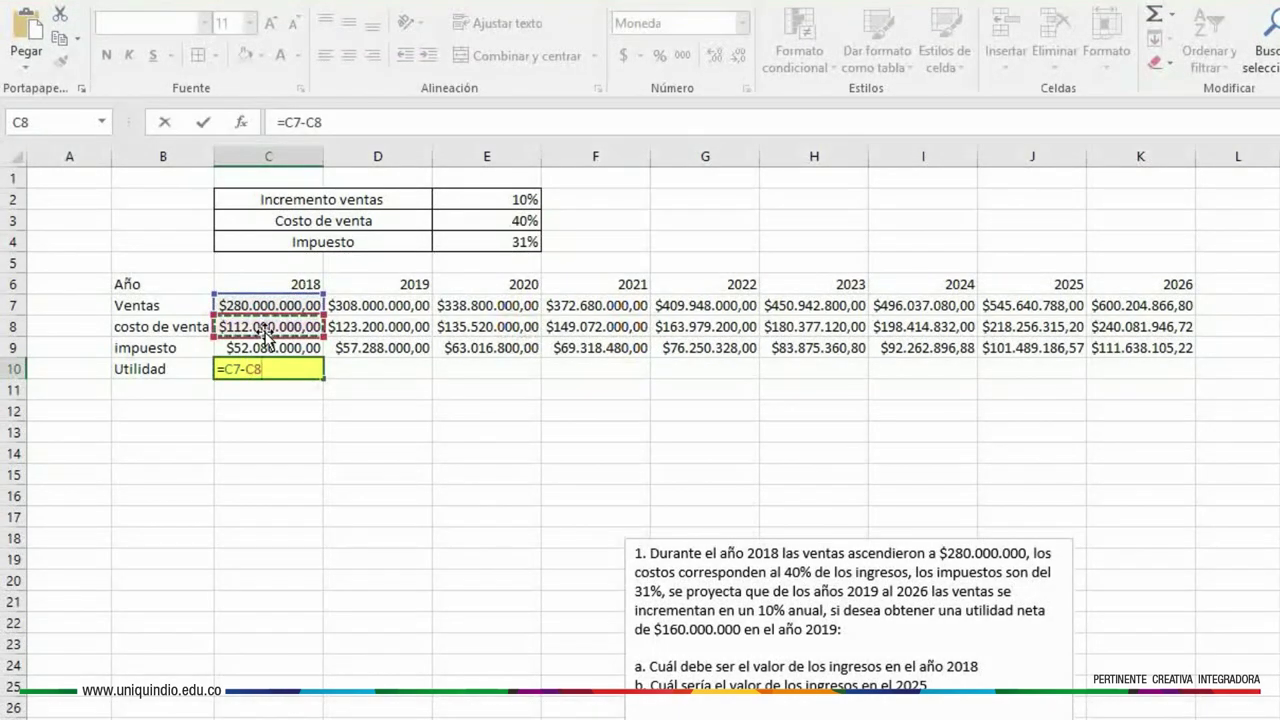
pyautogui.write('-')
pyautogui.click(270, 350)
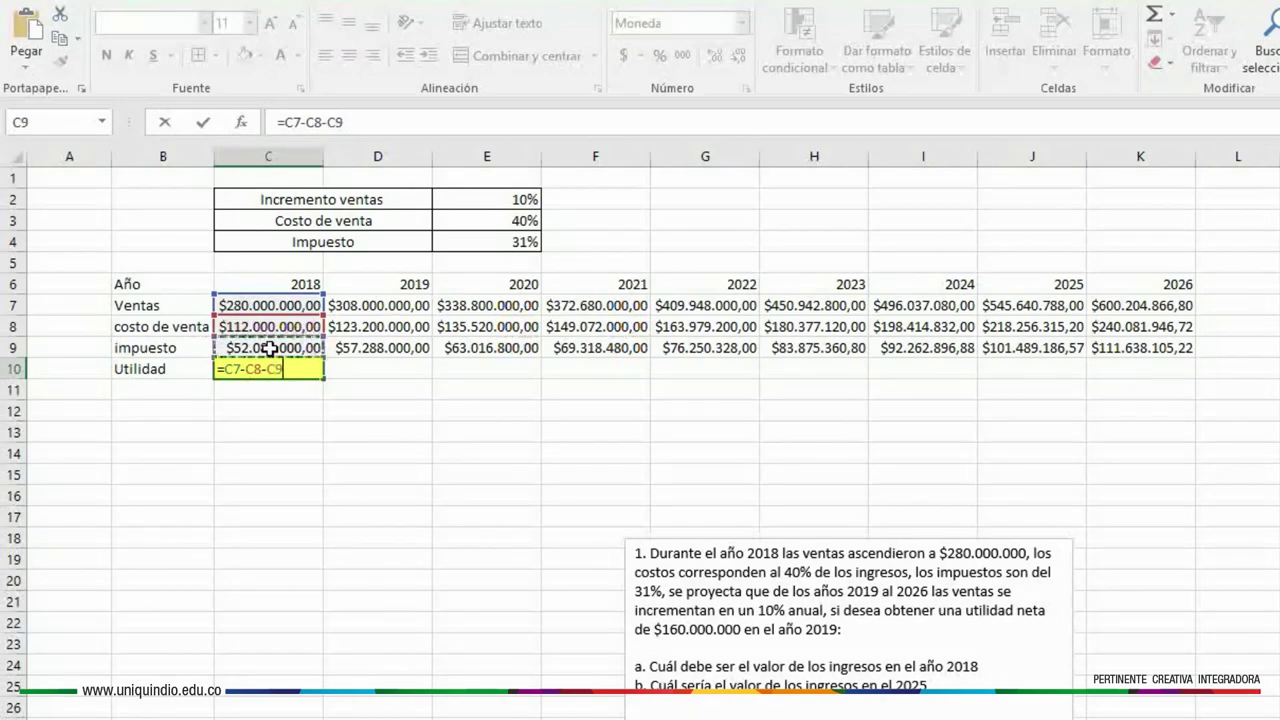
pyautogui.press('Return')
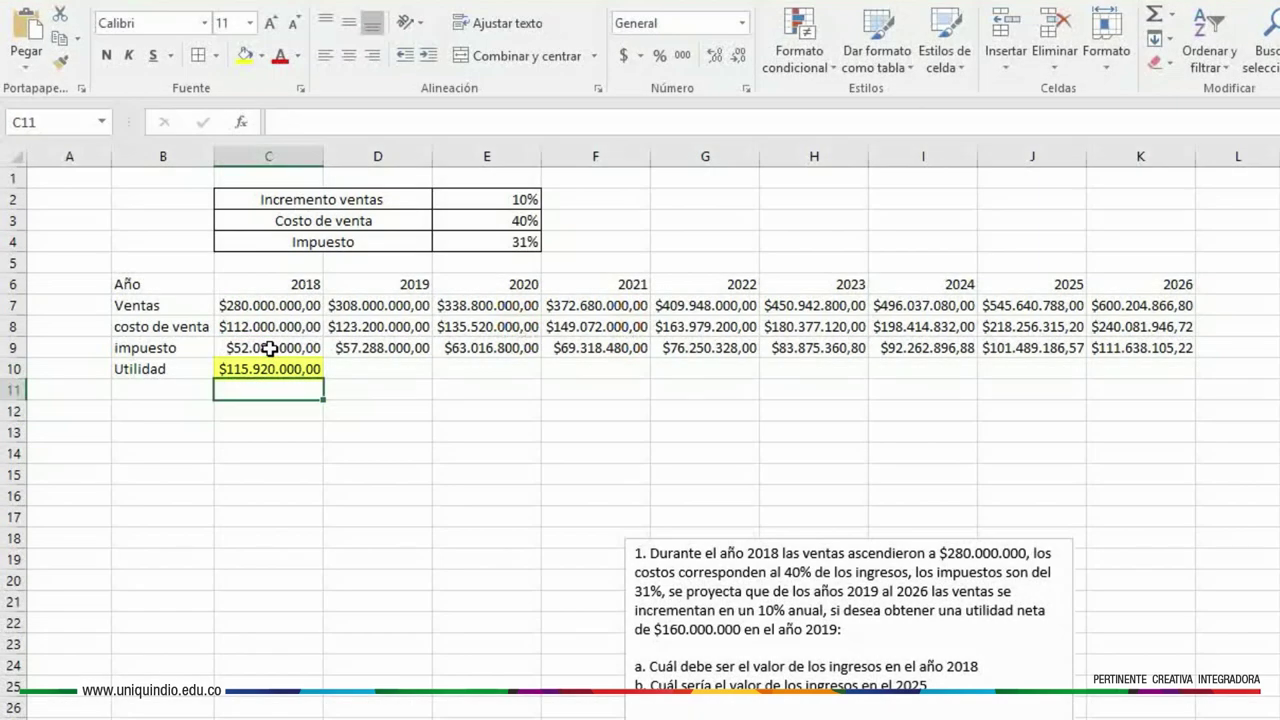
# - Fill the profit formula from C10 across the Utilidad row through 2026
pyautogui.click(262, 369)
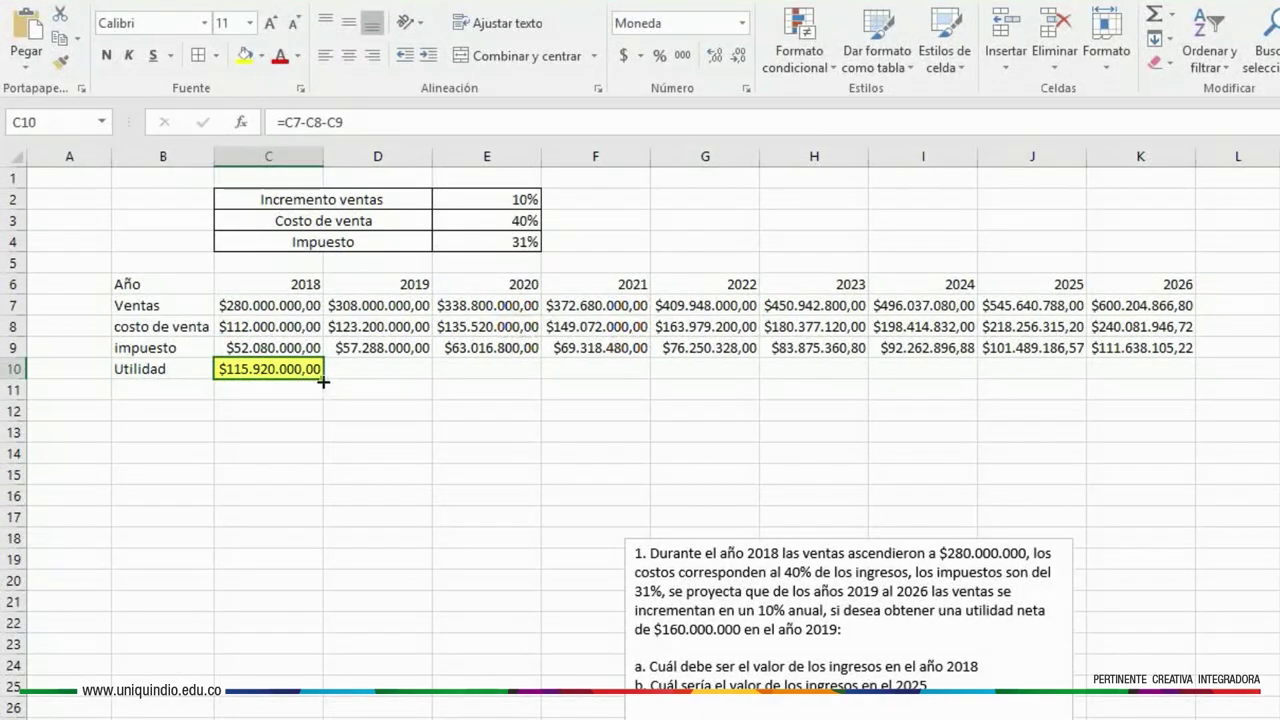
pyautogui.moveTo(324, 379); pyautogui.dragTo(1183, 363)
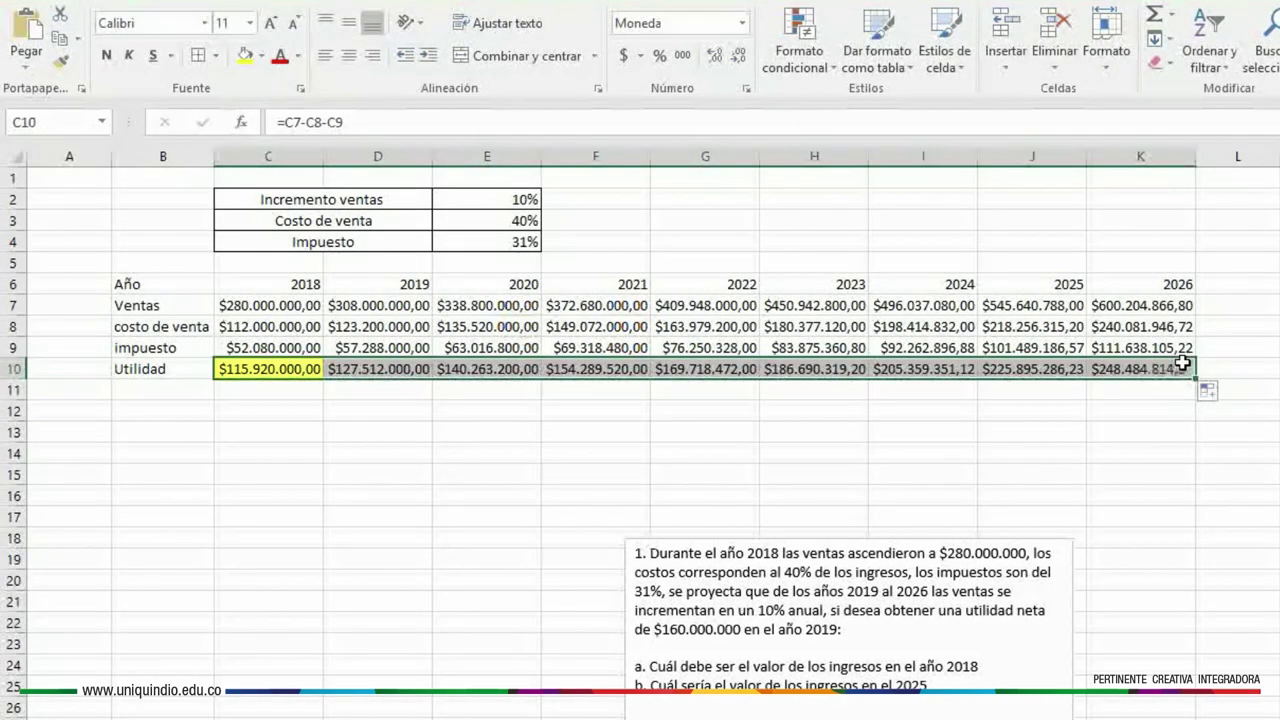
pyautogui.click(682, 453)
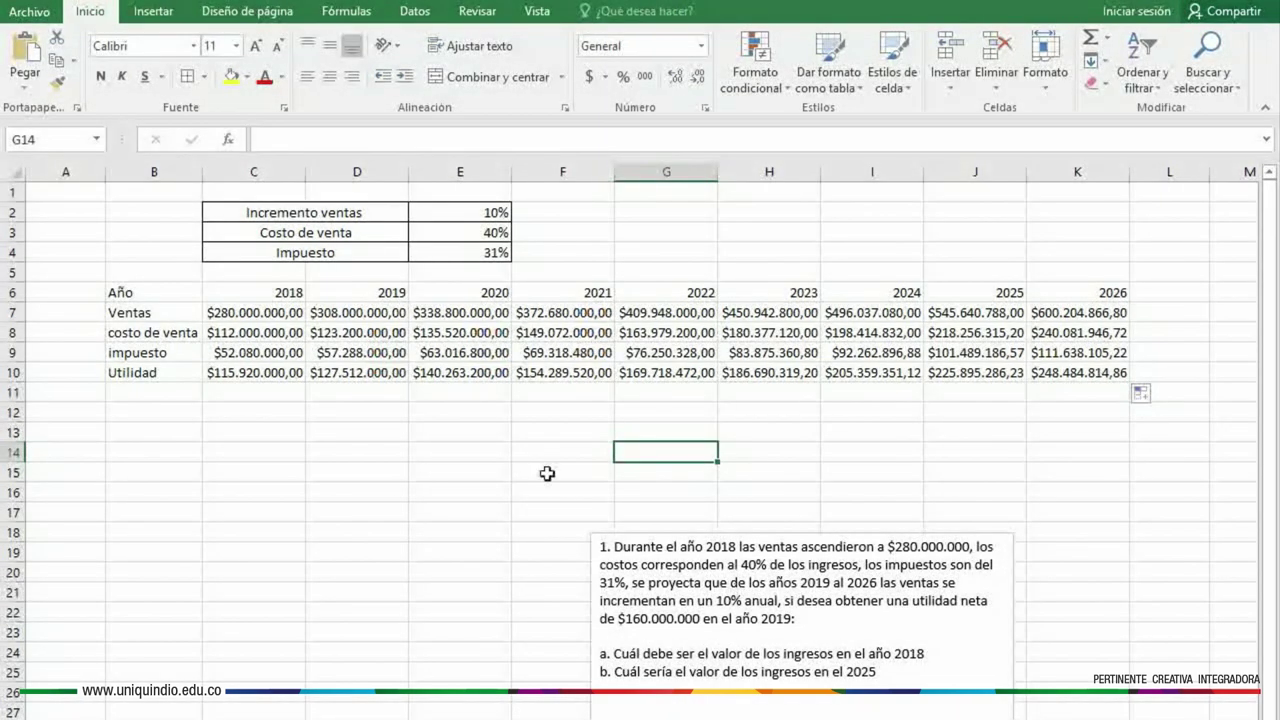
# - Start a Goal Seek (Buscar objetivo) and replace its default cell with the 2019 profit cell $D$10
pyautogui.click(416, 12)
pyautogui.click(829, 58)
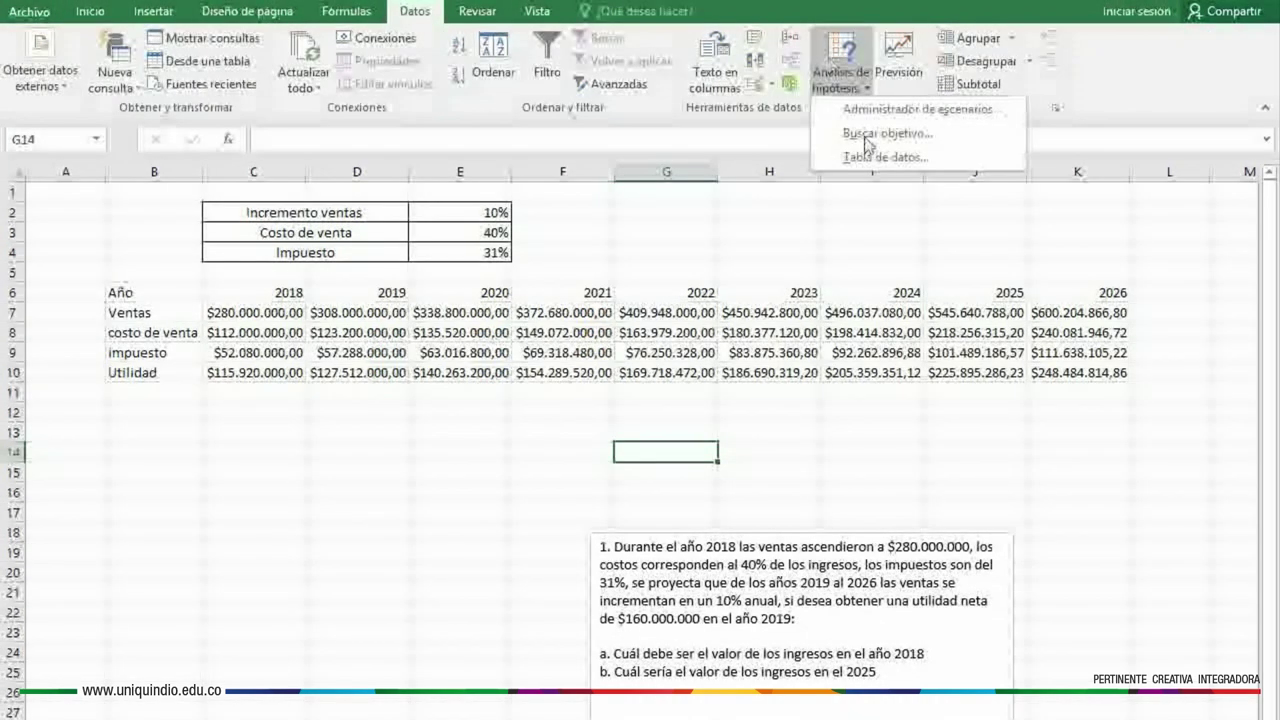
pyautogui.click(870, 137)
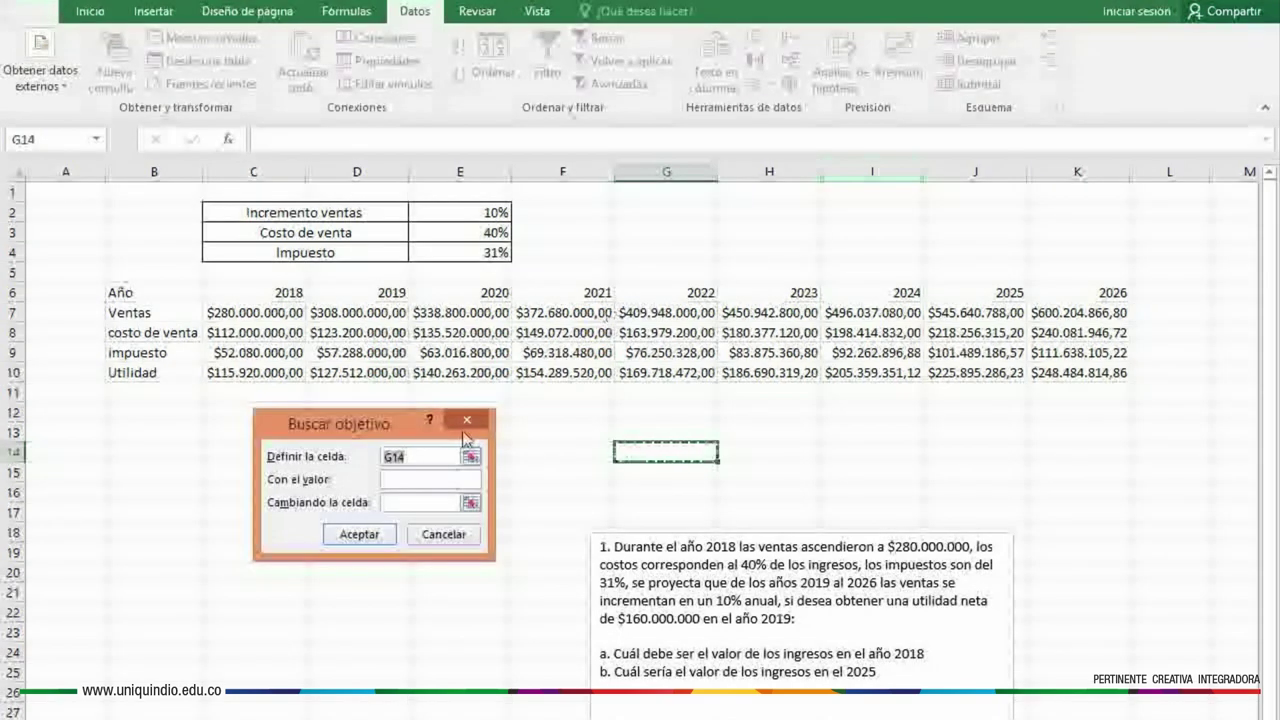
pyautogui.click(421, 456)
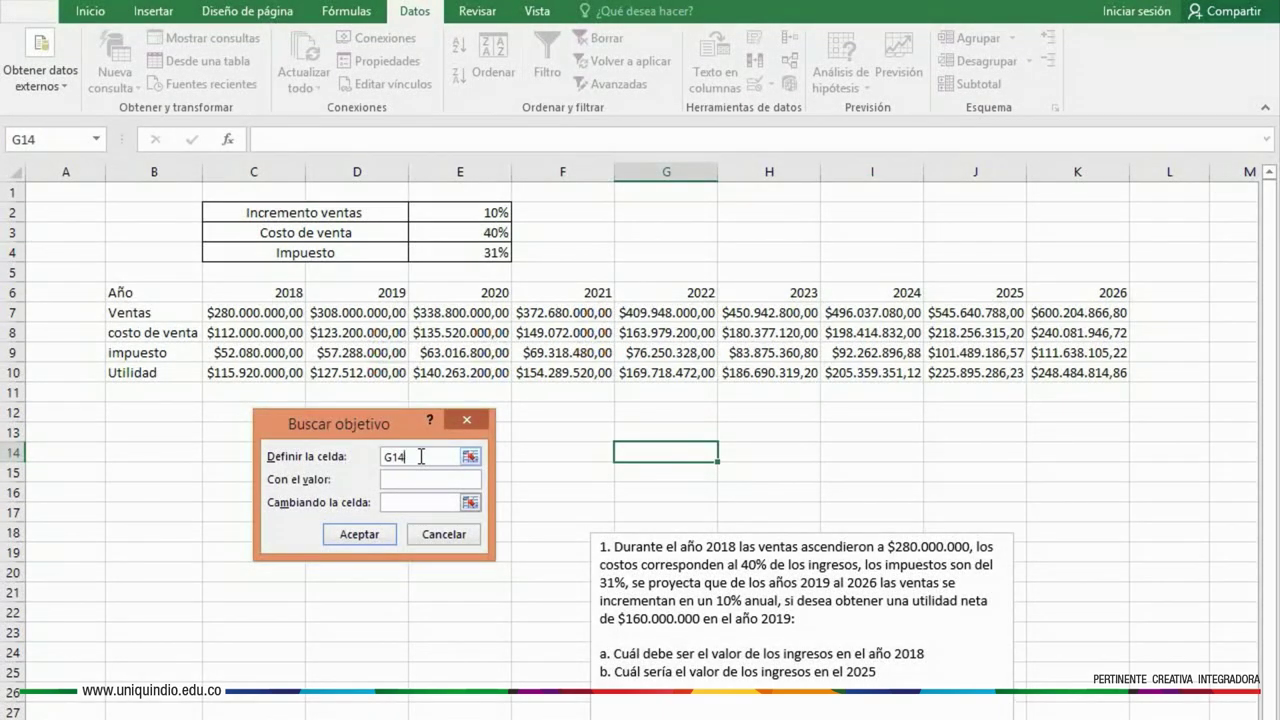
pyautogui.press('BackSpace')
pyautogui.press('BackSpace')
pyautogui.press('BackSpace')
# - Set the goal value to 160000000 by changing the 2018 sales cell C7, run the search and accept the solution
pyautogui.click(400, 479)
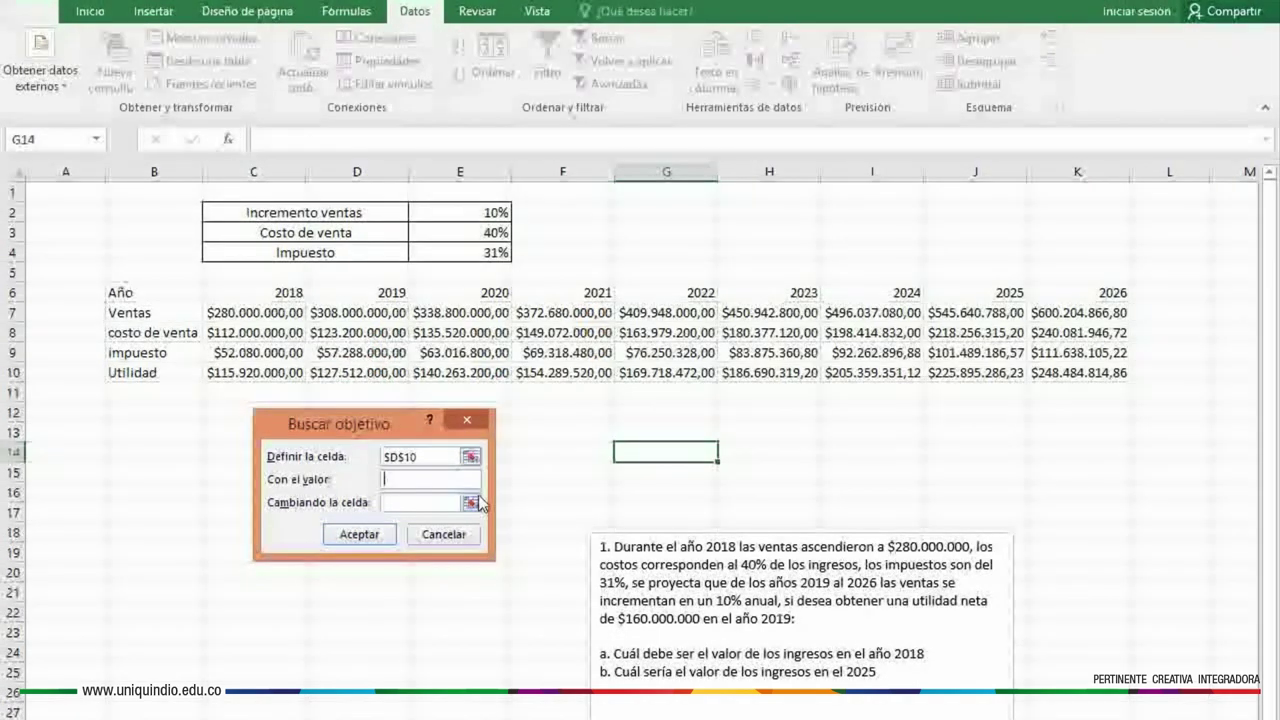
pyautogui.write('160000000')
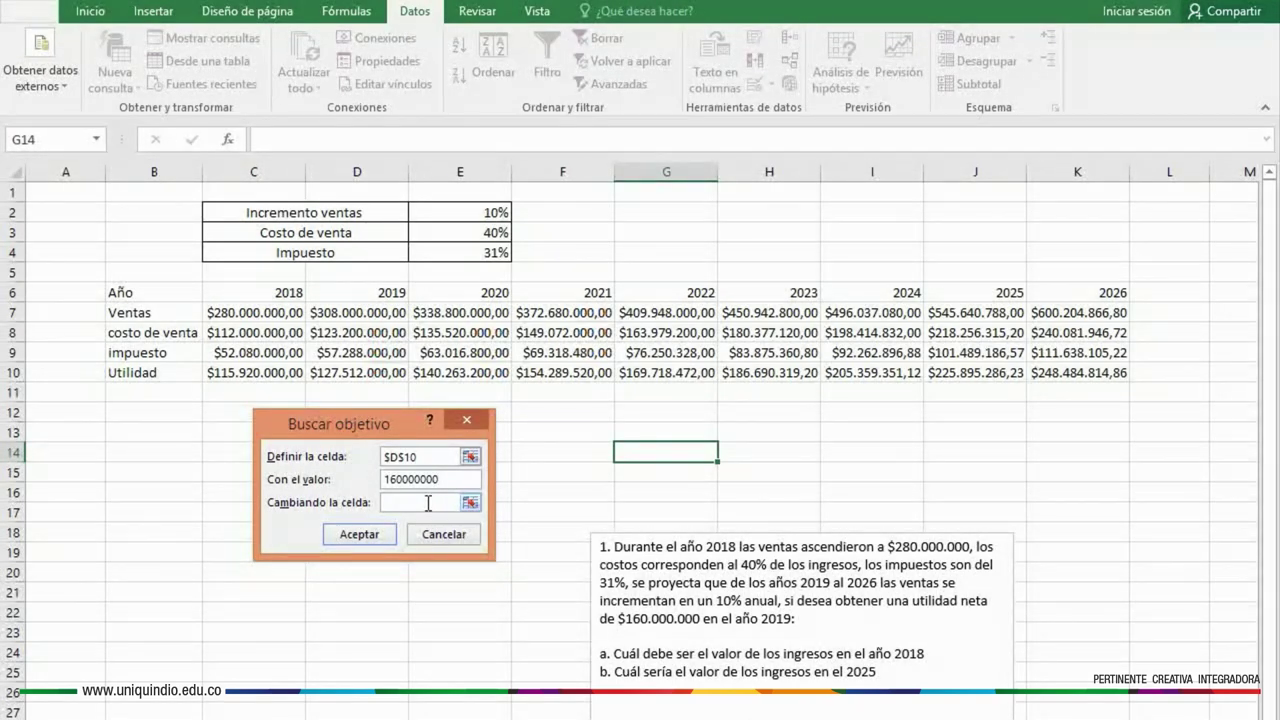
pyautogui.click(258, 313)
pyautogui.click(360, 534)
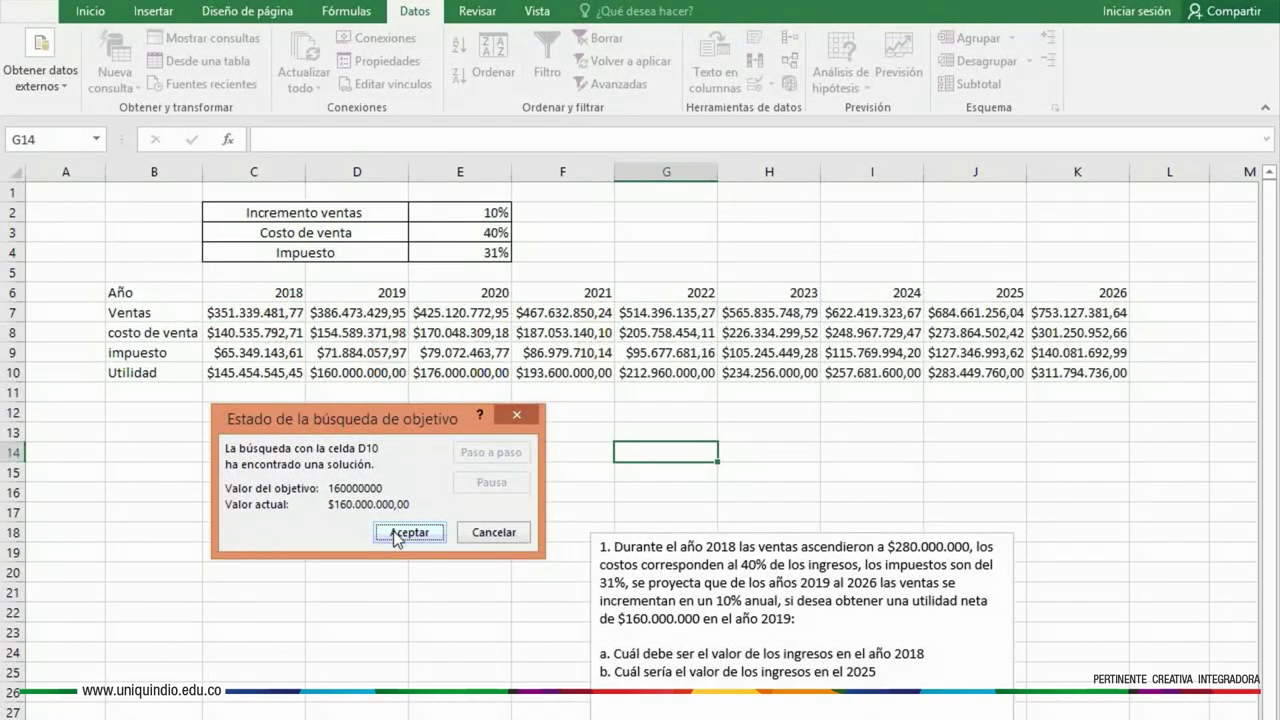
pyautogui.click(394, 533)
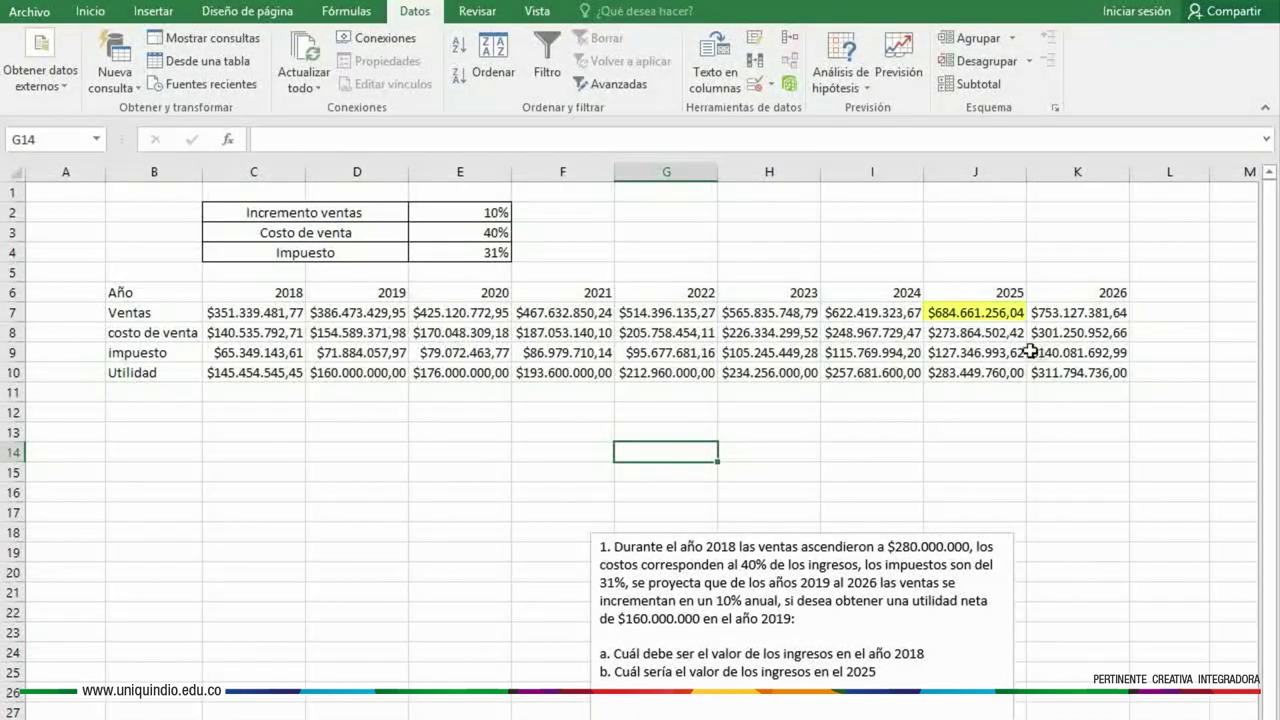
# - Highlight the 2025 sales value in J7 with a yellow fill
pyautogui.click(971, 313)
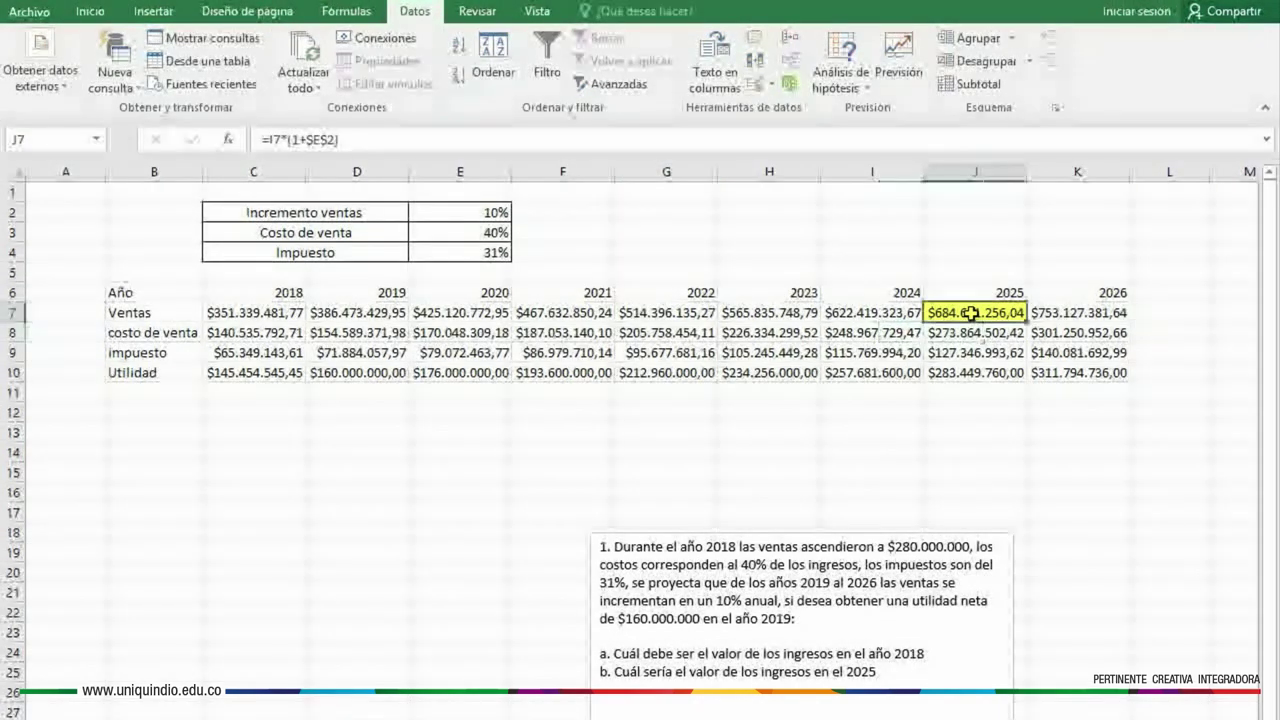
pyautogui.click(100, 14)
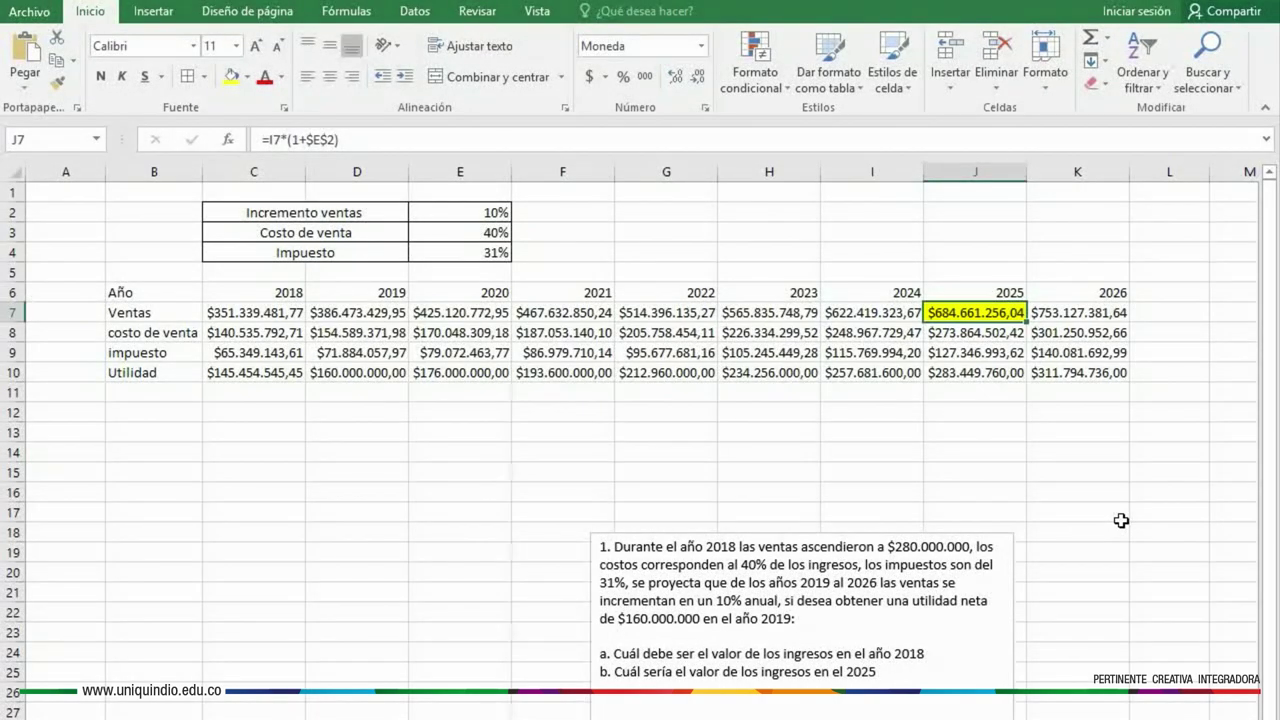
pyautogui.click(1049, 476)
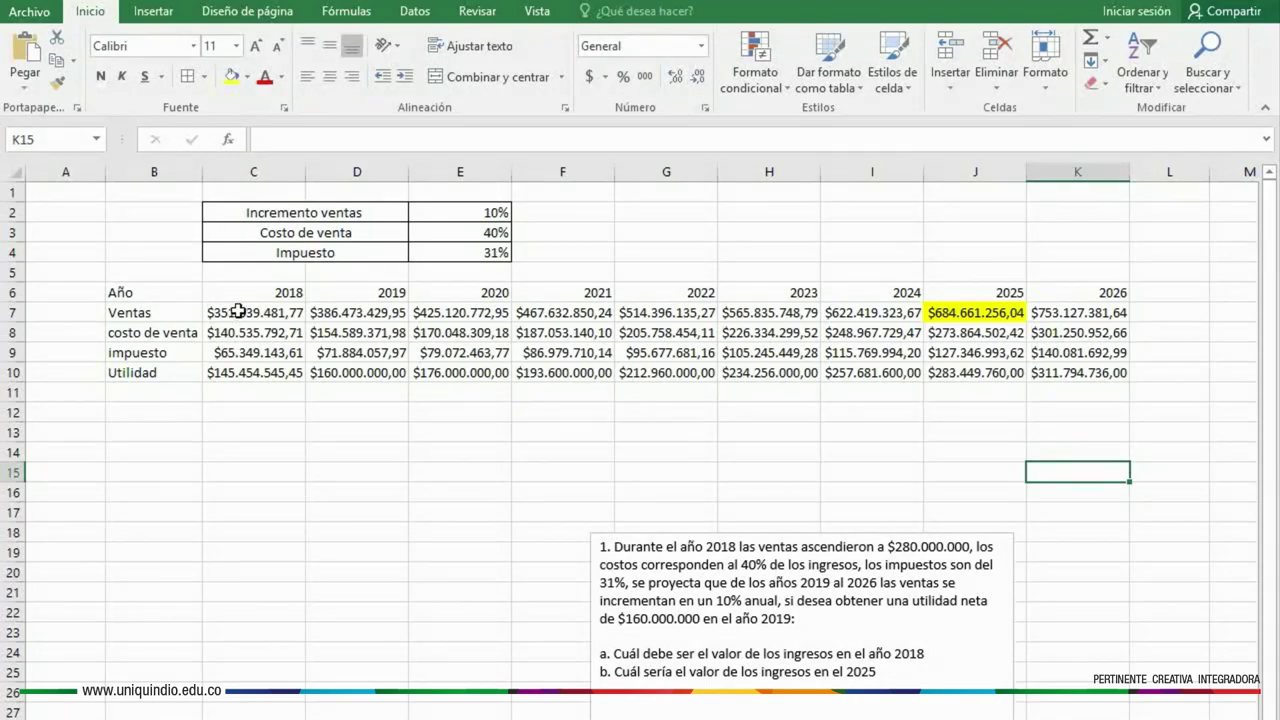
pyautogui.moveTo(238, 312); pyautogui.dragTo(1079, 354)
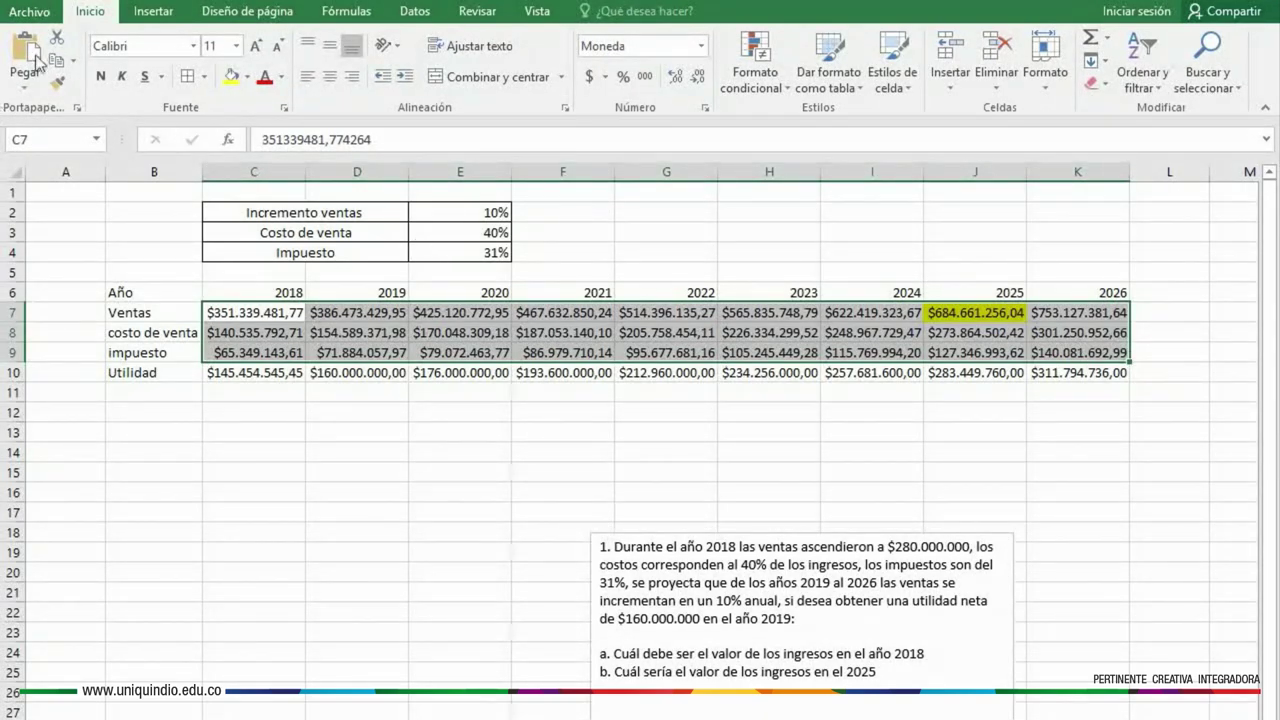
pyautogui.click(156, 12)
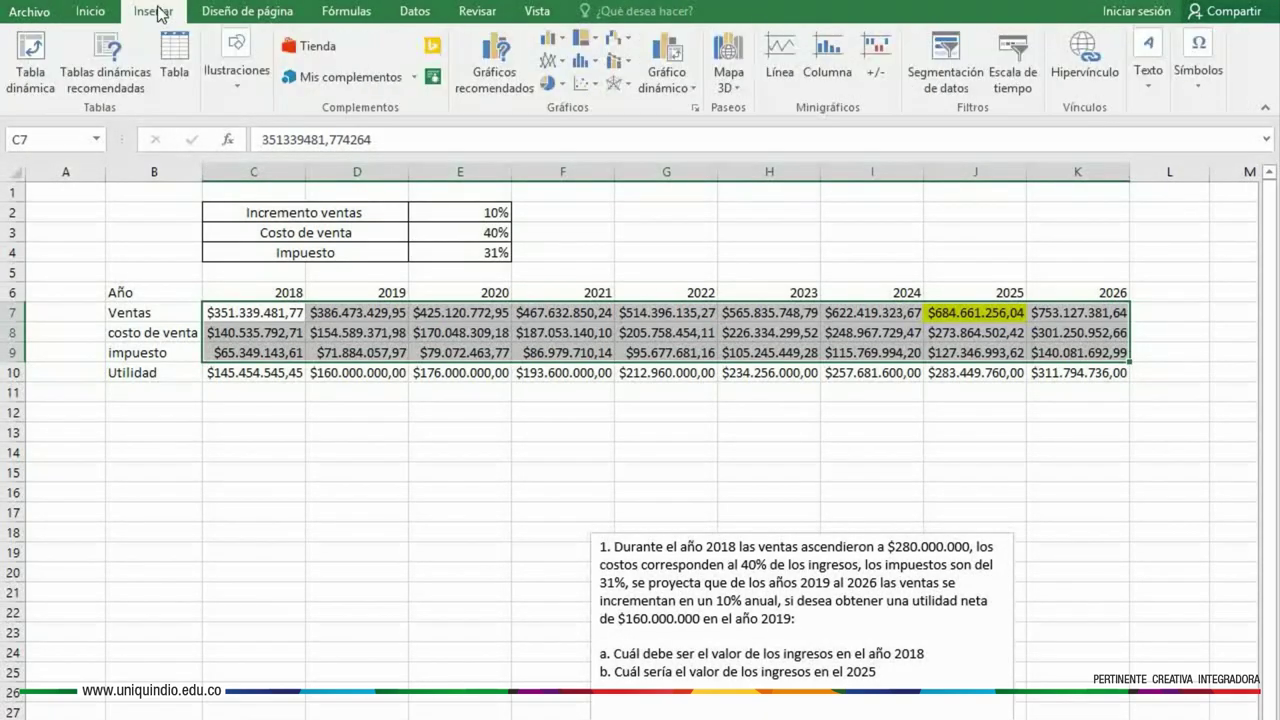
pyautogui.click(492, 83)
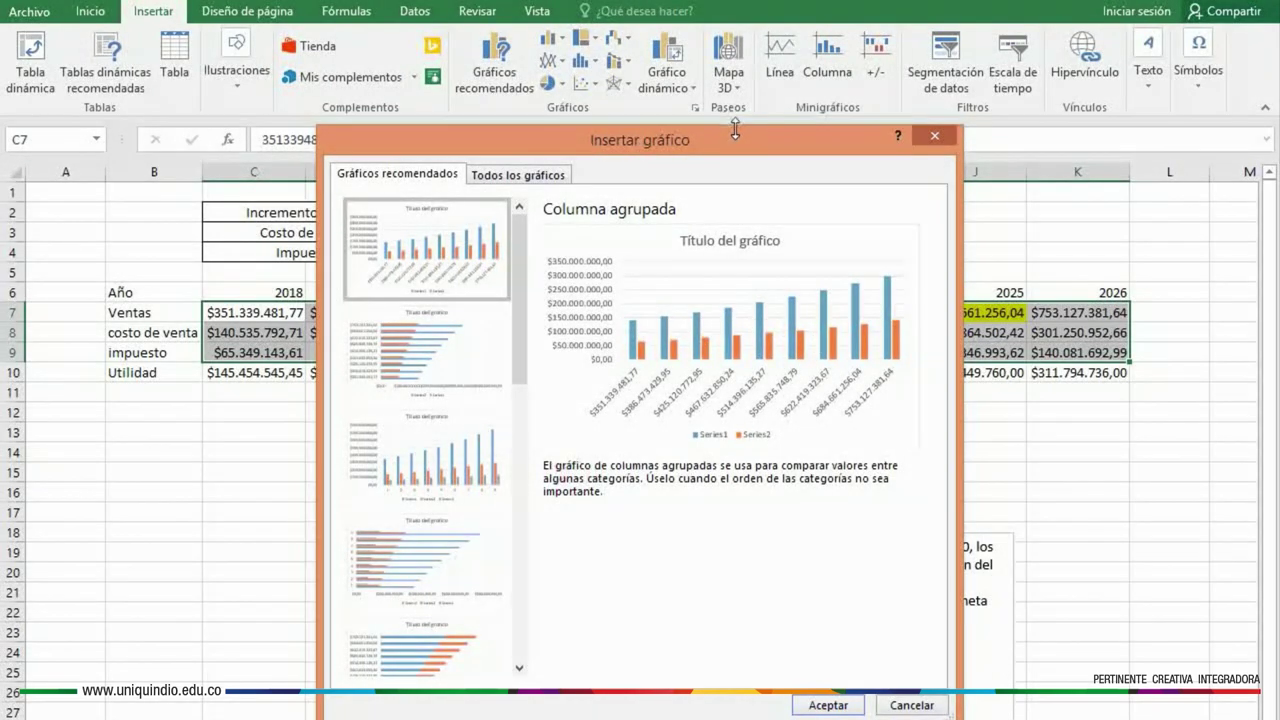
pyautogui.moveTo(730, 143); pyautogui.dragTo(779, 414)
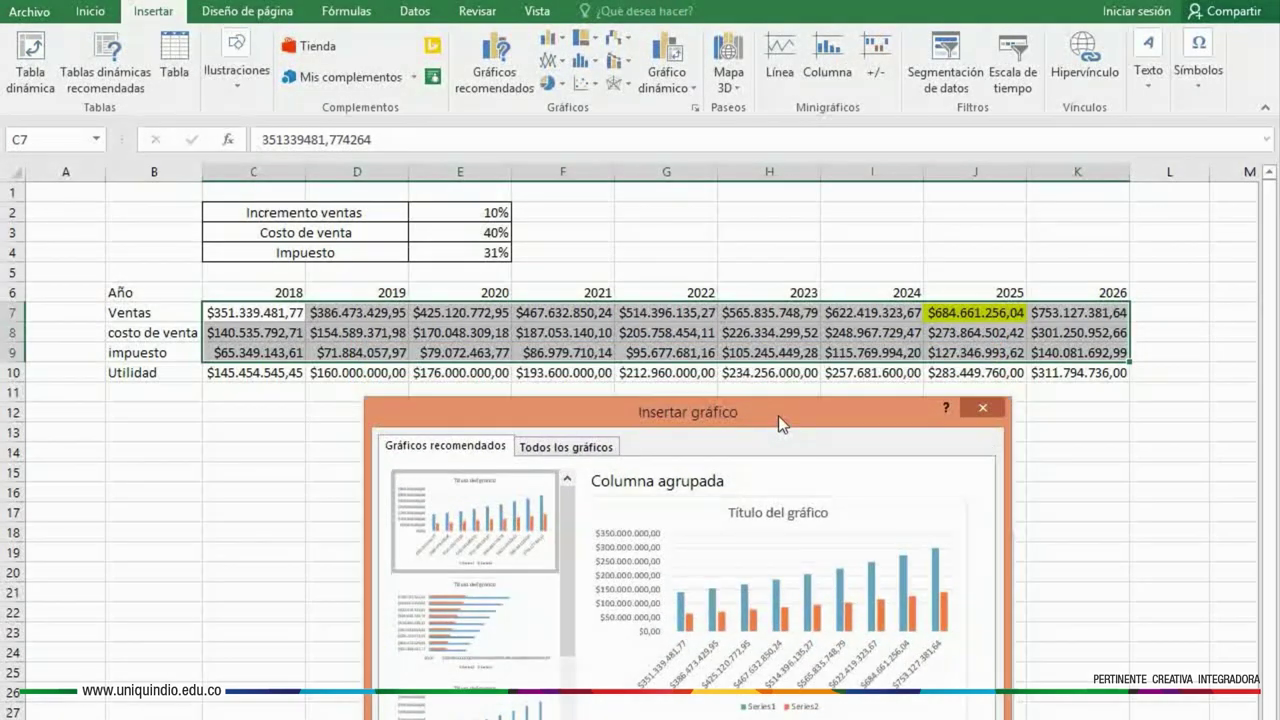
pyautogui.click(982, 407)
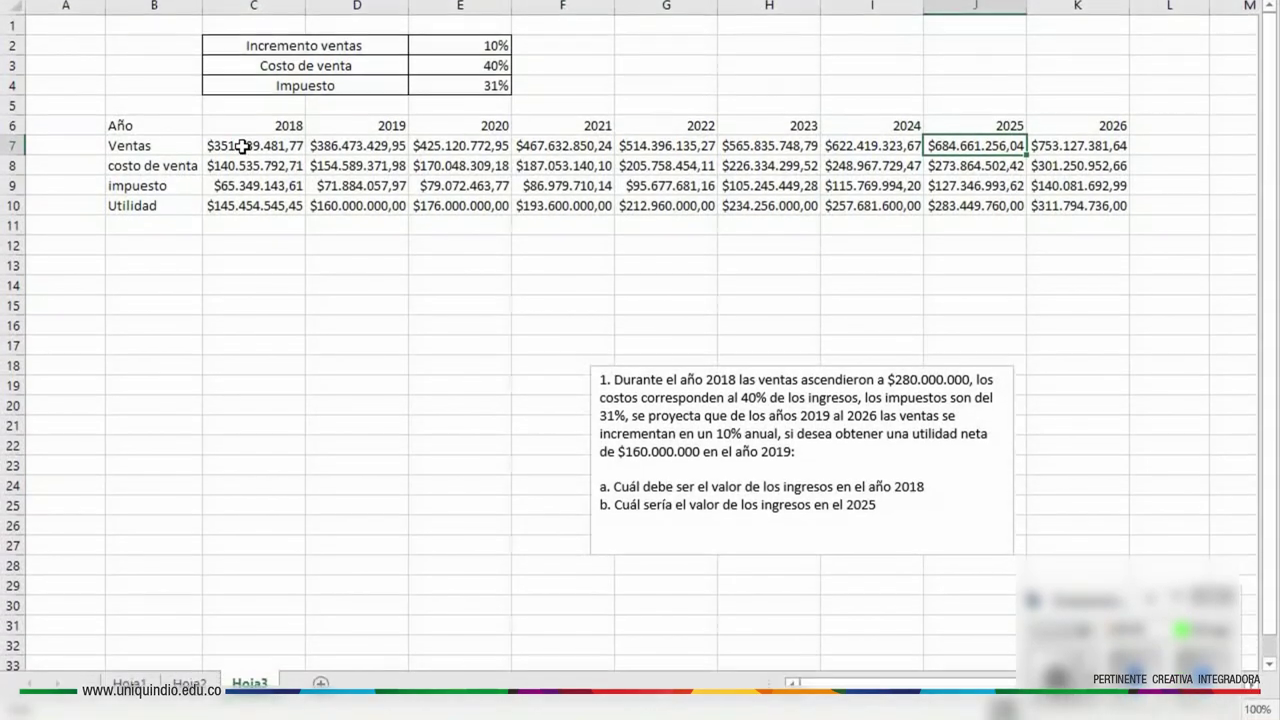
# - Insert a clustered column chart (Columna agrupada) from the 2018–2026 values of the Ventas and impuesto rows
pyautogui.keyDown('ctrl'); pyautogui.click(244, 190); pyautogui.keyUp('ctrl')
pyautogui.moveTo(244, 119); pyautogui.dragTo(1045, 110)
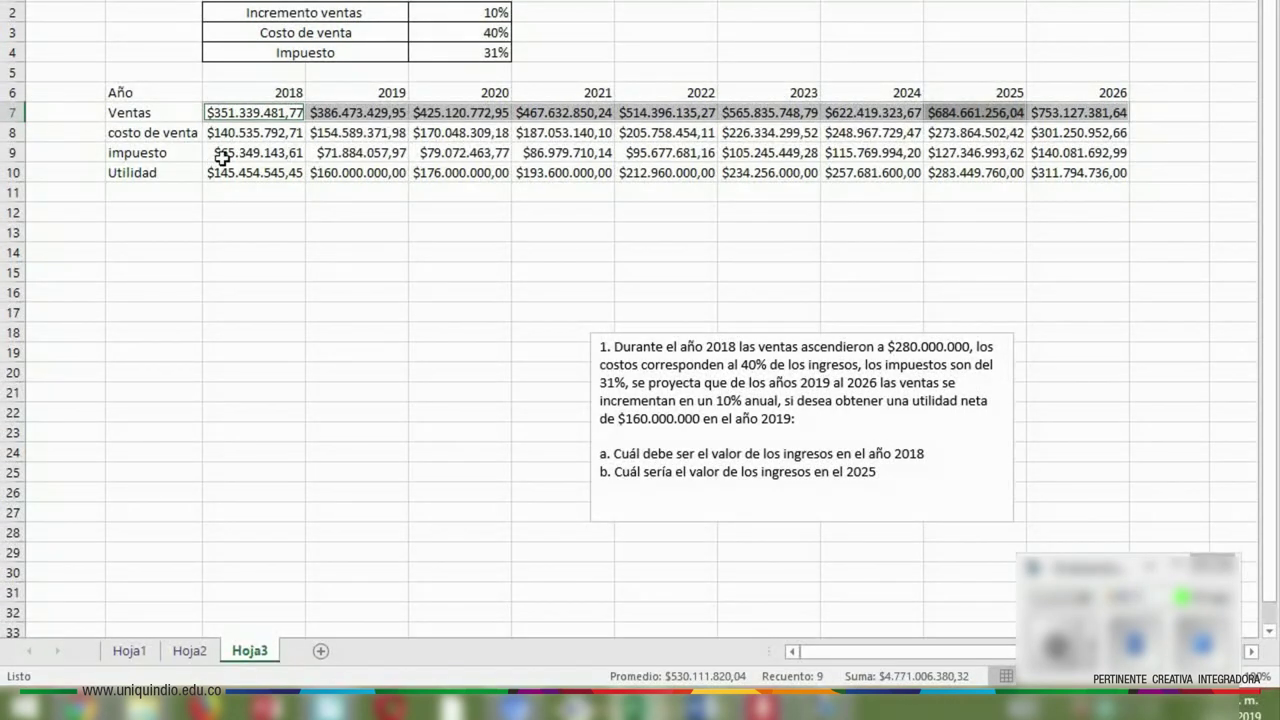
pyautogui.moveTo(227, 155); pyautogui.dragTo(1064, 149)
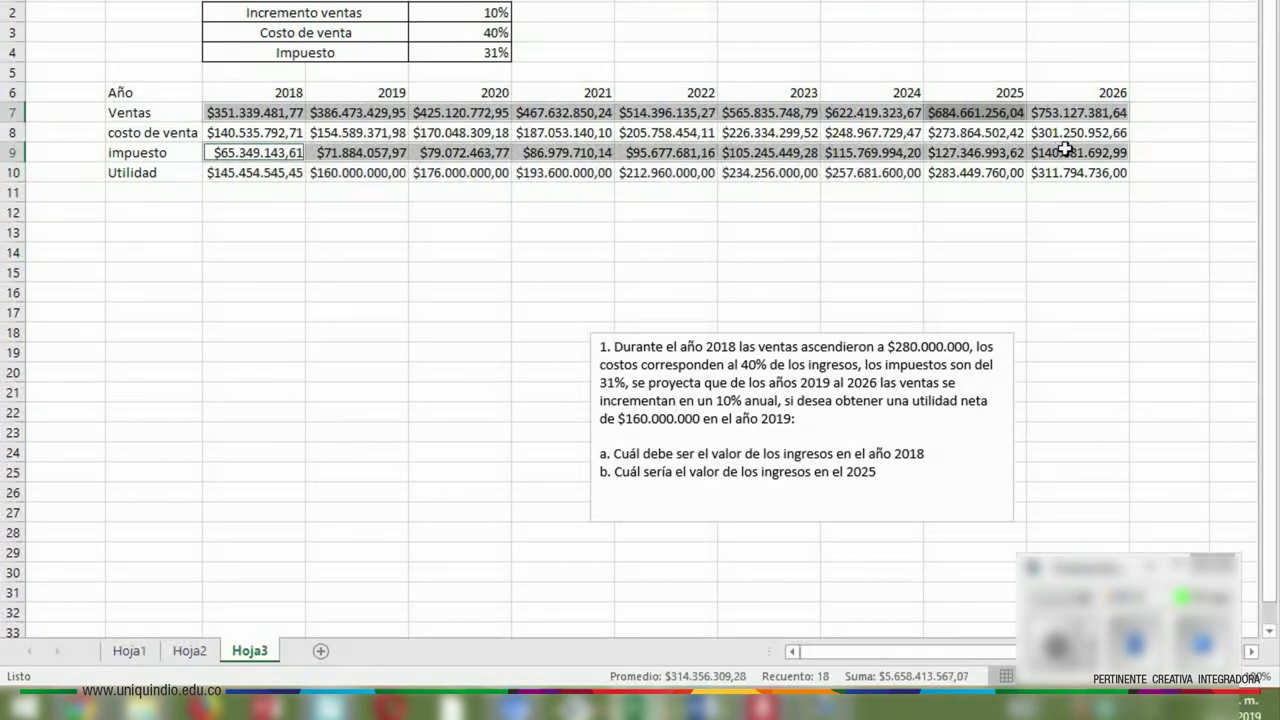
pyautogui.click(558, 2)
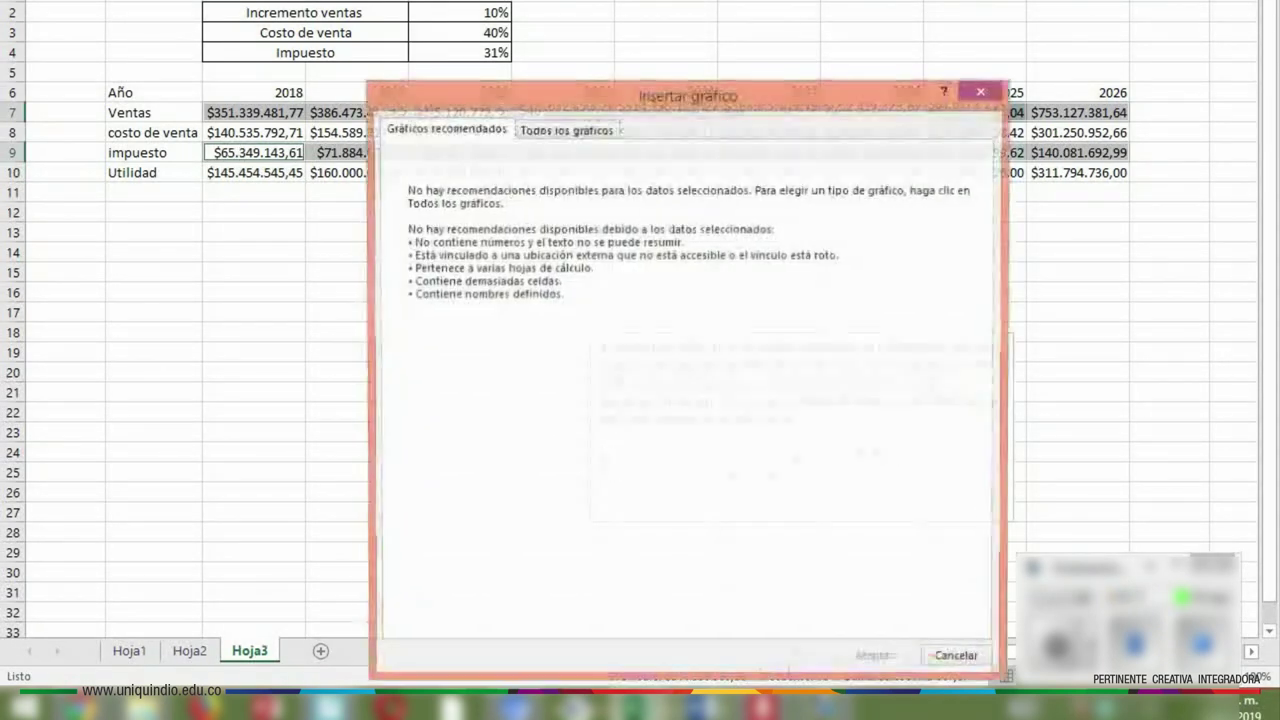
pyautogui.click(561, 132)
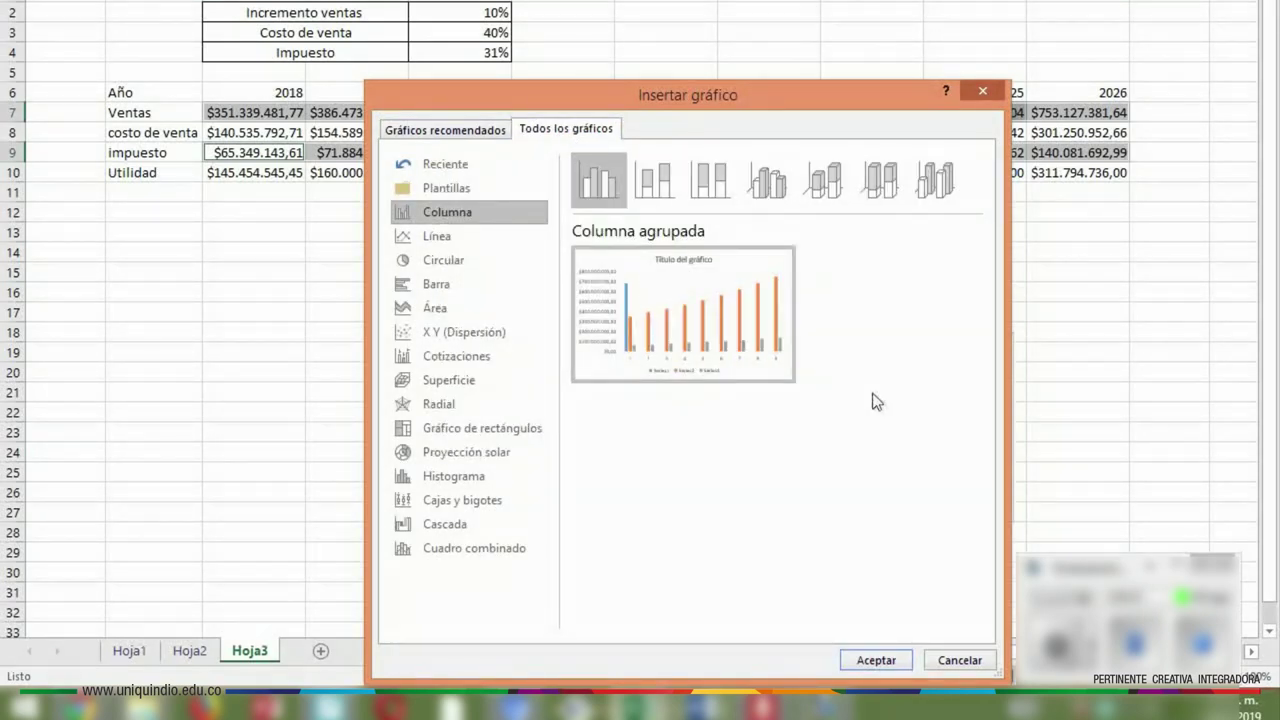
pyautogui.moveTo(617, 357)
pyautogui.click(893, 657)
# - Try adding data labels to the chart's sales series and undo the addition
pyautogui.rightClick(740, 348)
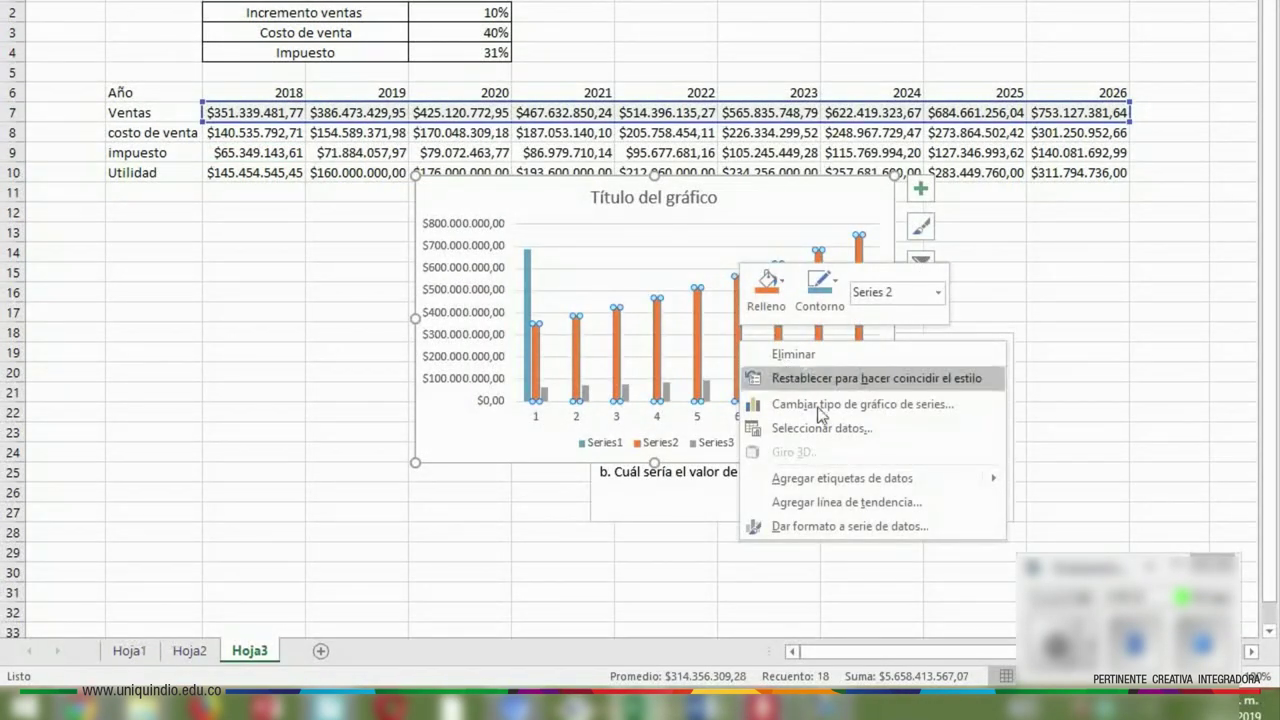
pyautogui.click(837, 486)
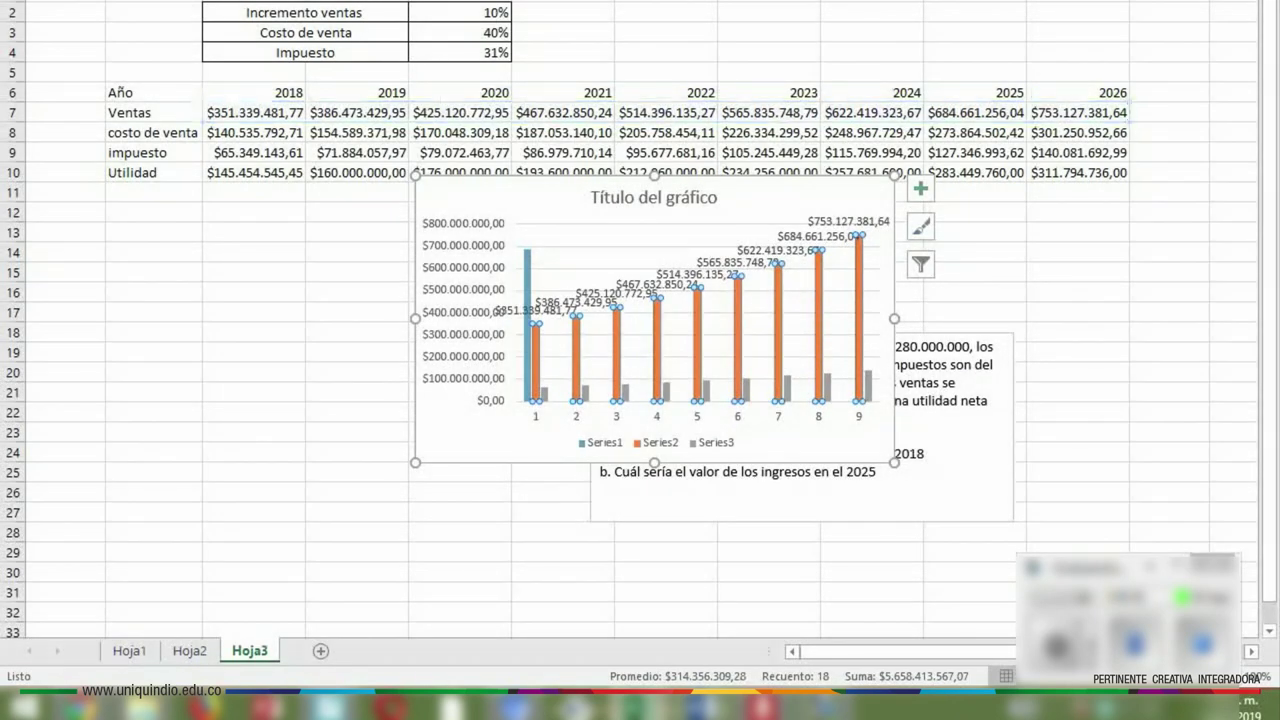
pyautogui.hotkey('ctrl', 'z')
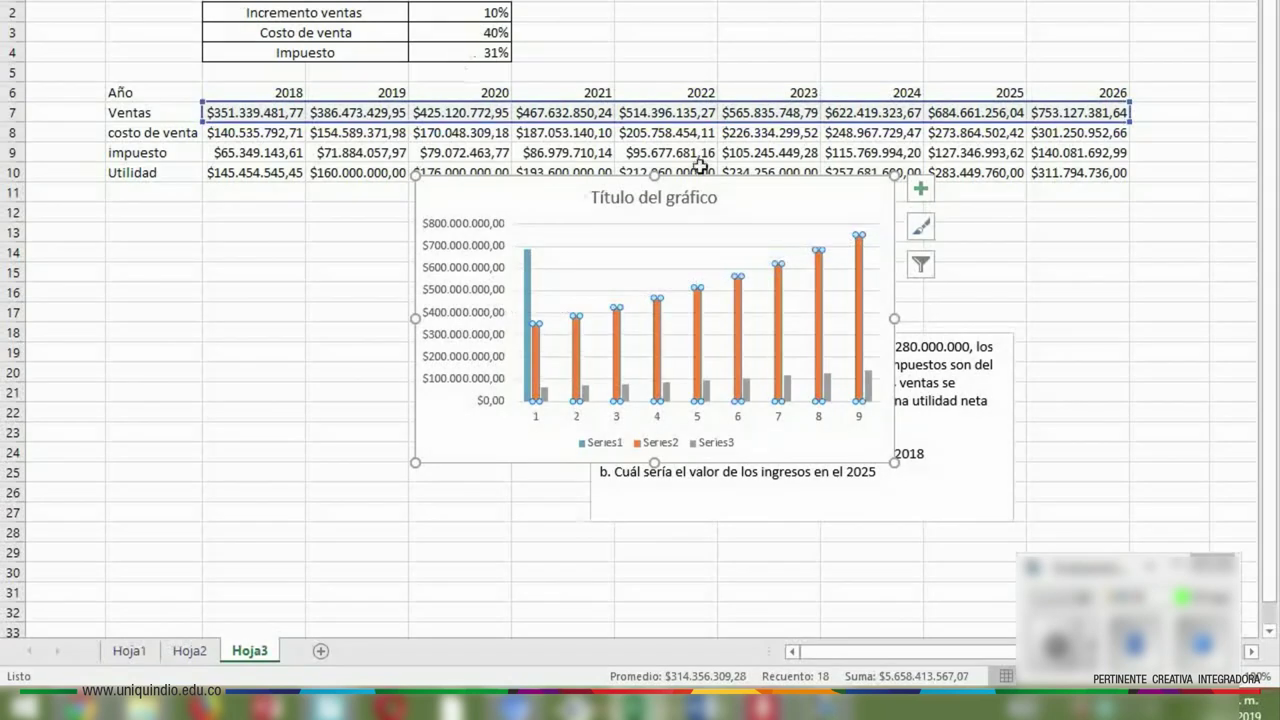
# - Add a linear trendline to the sales series in the column chart
pyautogui.rightClick(864, 352)
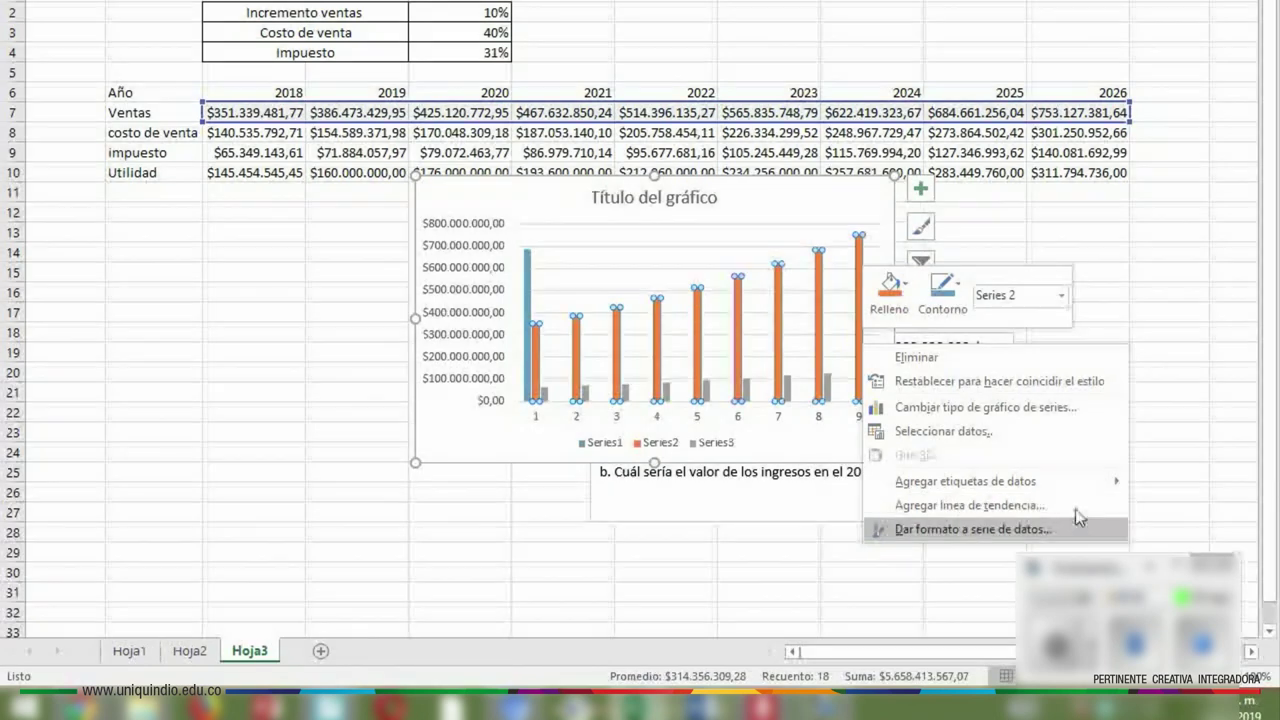
pyautogui.click(1020, 507)
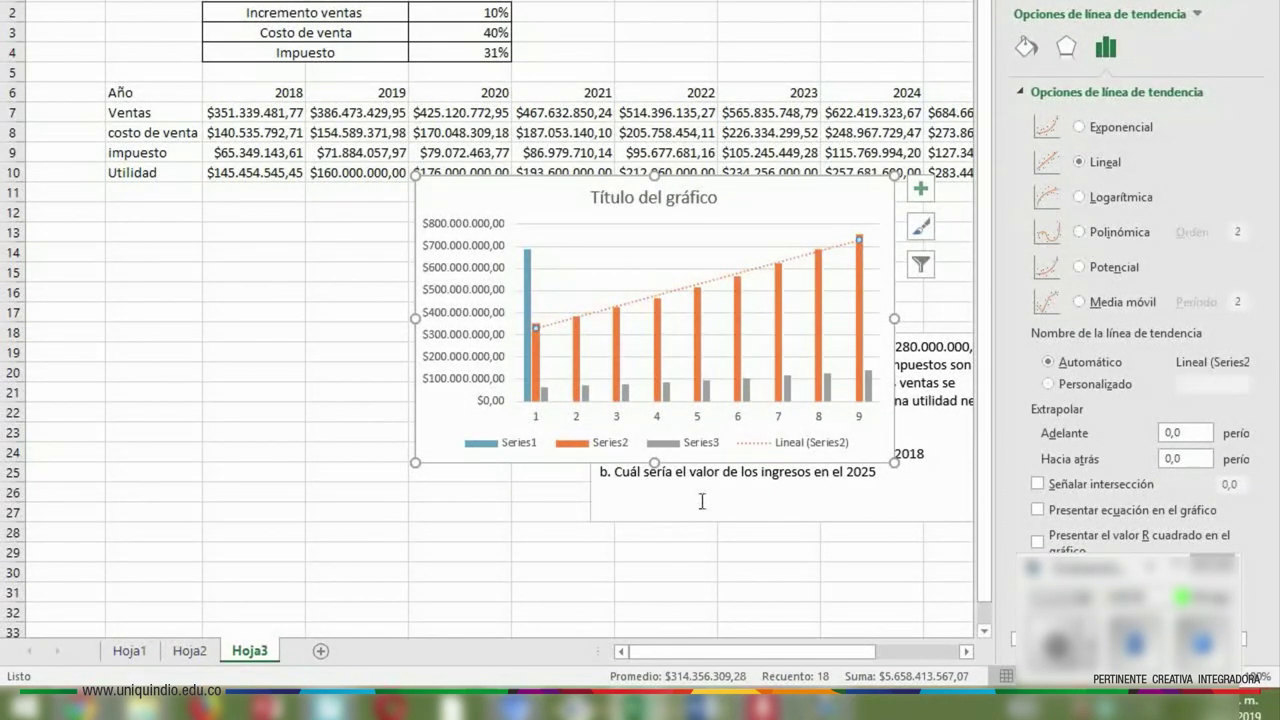
# - Change the column chart's title to "ventas 2018-2019" and shift the plot area slightly up and to the right within the chart
pyautogui.click(608, 205)
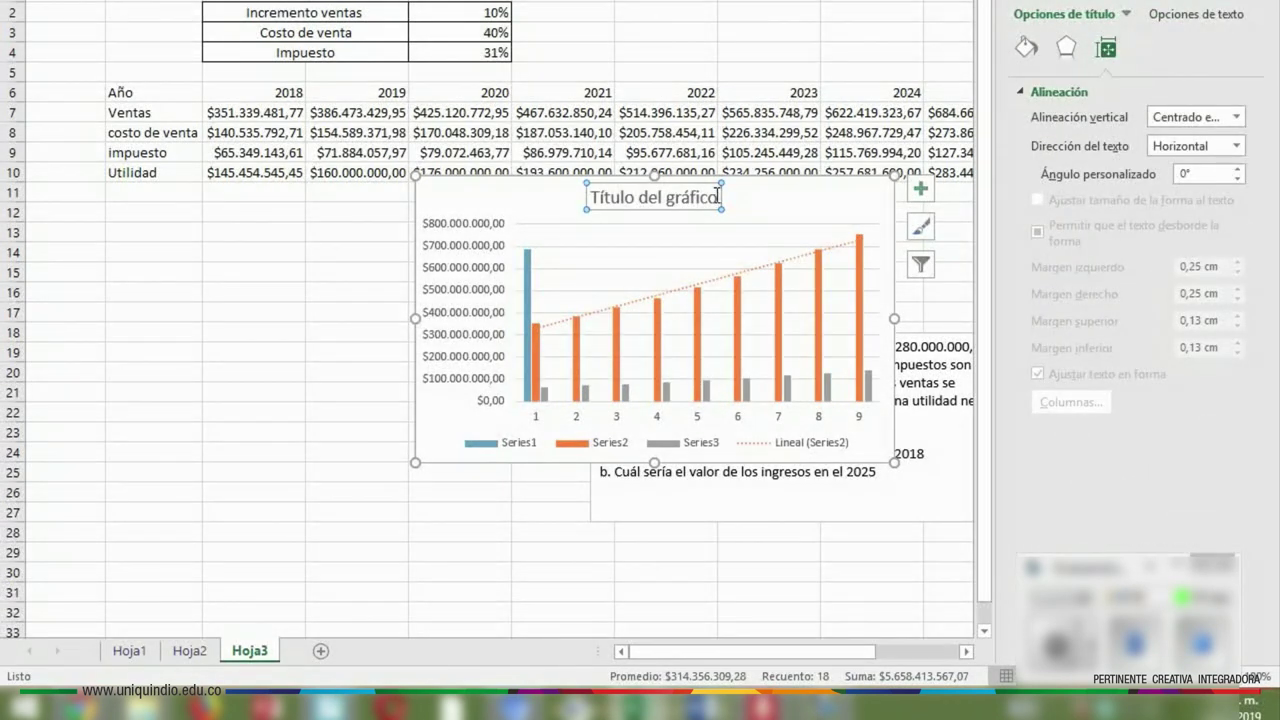
pyautogui.click(717, 196)
pyautogui.press('BackSpace')
pyautogui.press('BackSpace')
pyautogui.press('BackSpace')
pyautogui.press('BackSpace')
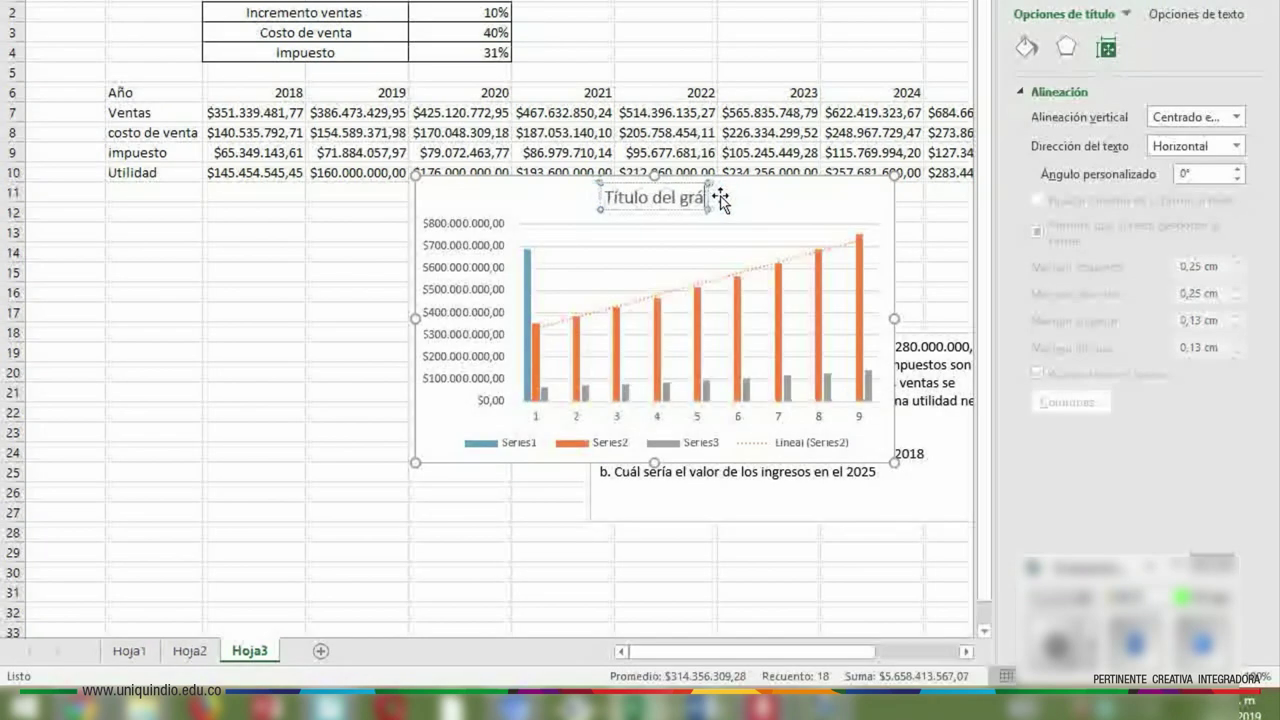
pyautogui.press('BackSpace')
pyautogui.press('BackSpace')
pyautogui.press('BackSpace')
pyautogui.press('BackSpace')
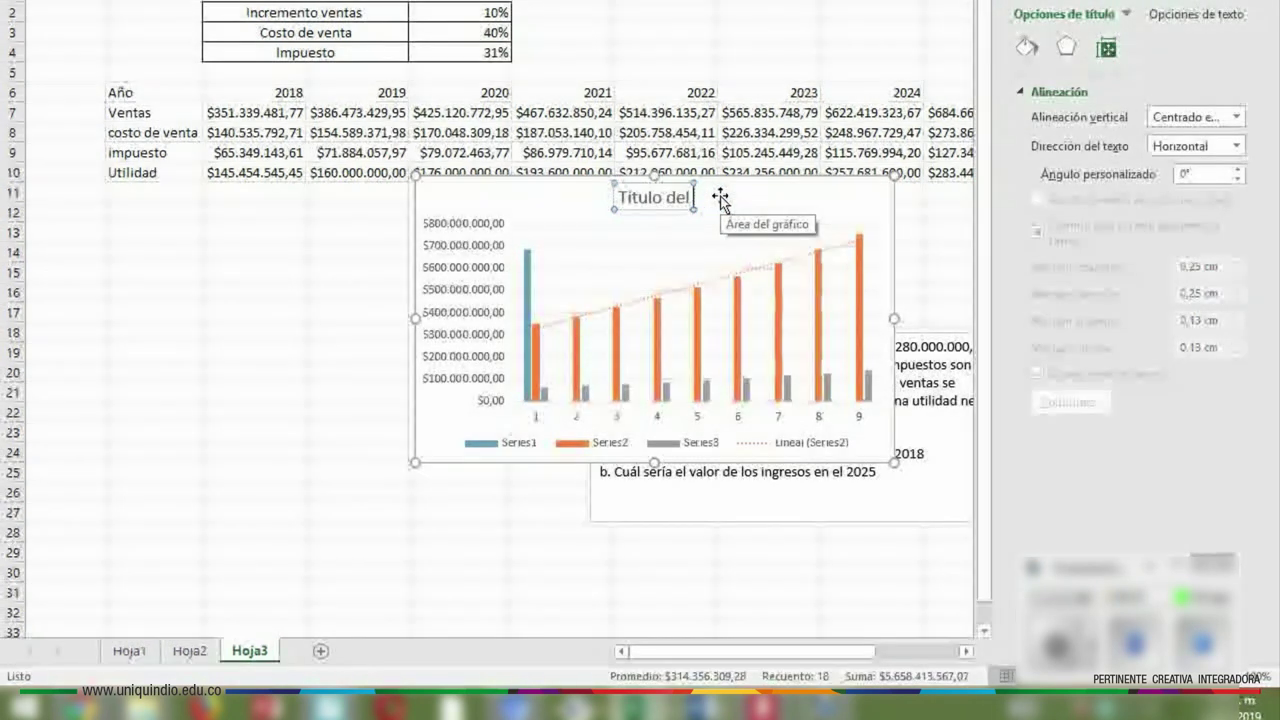
pyautogui.press('BackSpace')
pyautogui.press('BackSpace')
pyautogui.press('BackSpace')
pyautogui.press('BackSpace')
pyautogui.press('BackSpace')
pyautogui.press('BackSpace')
pyautogui.press('BackSpace')
pyautogui.press('BackSpace')
pyautogui.press('BackSpace')
pyautogui.press('BackSpace')
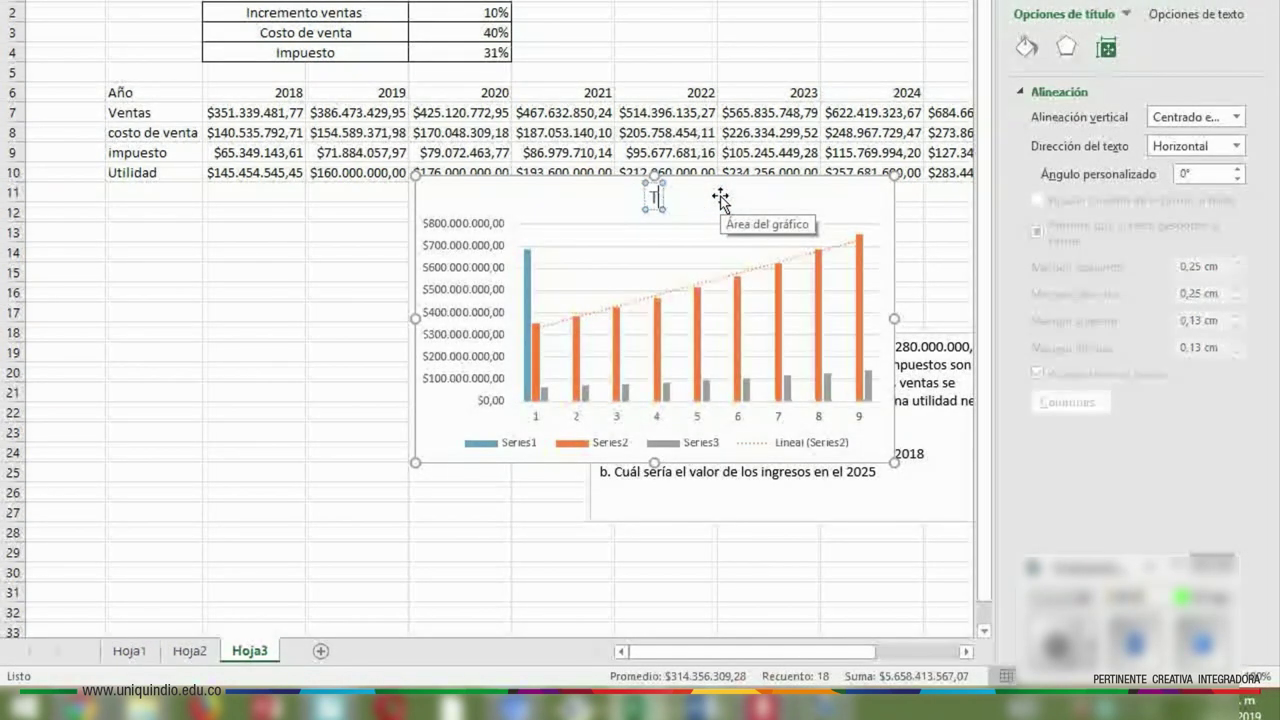
pyautogui.write('ventas')
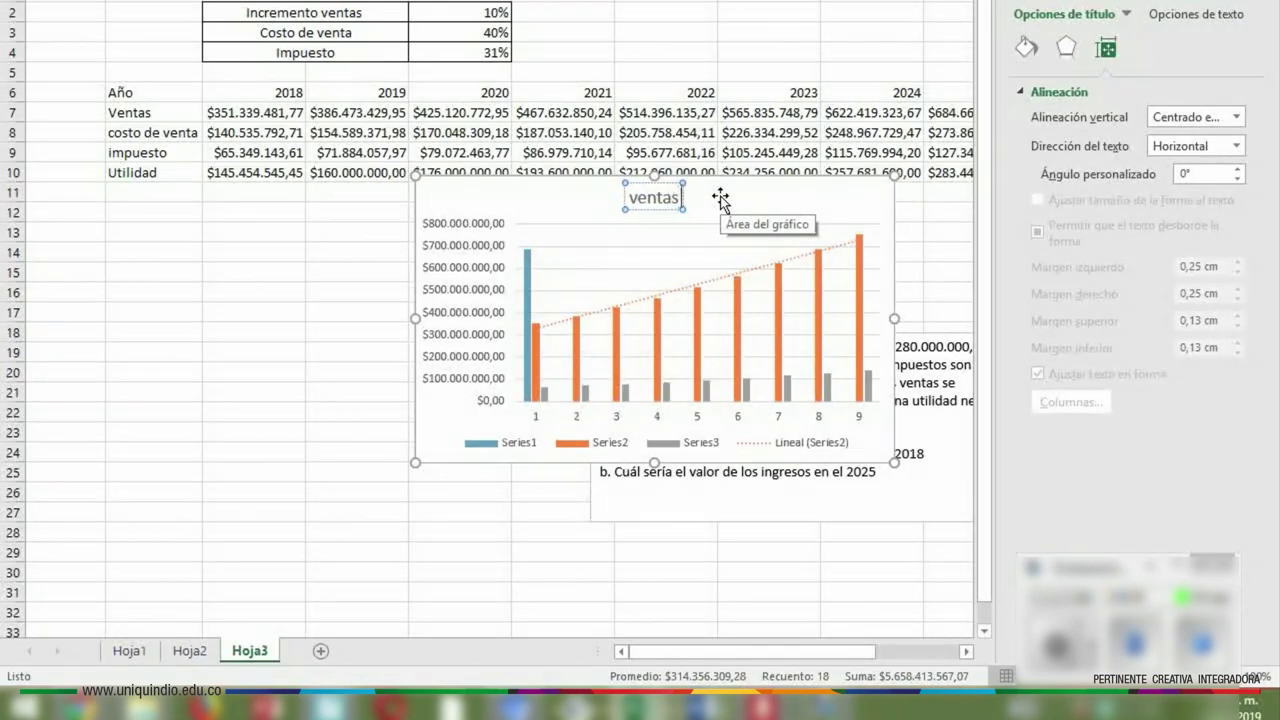
pyautogui.write(' 201')
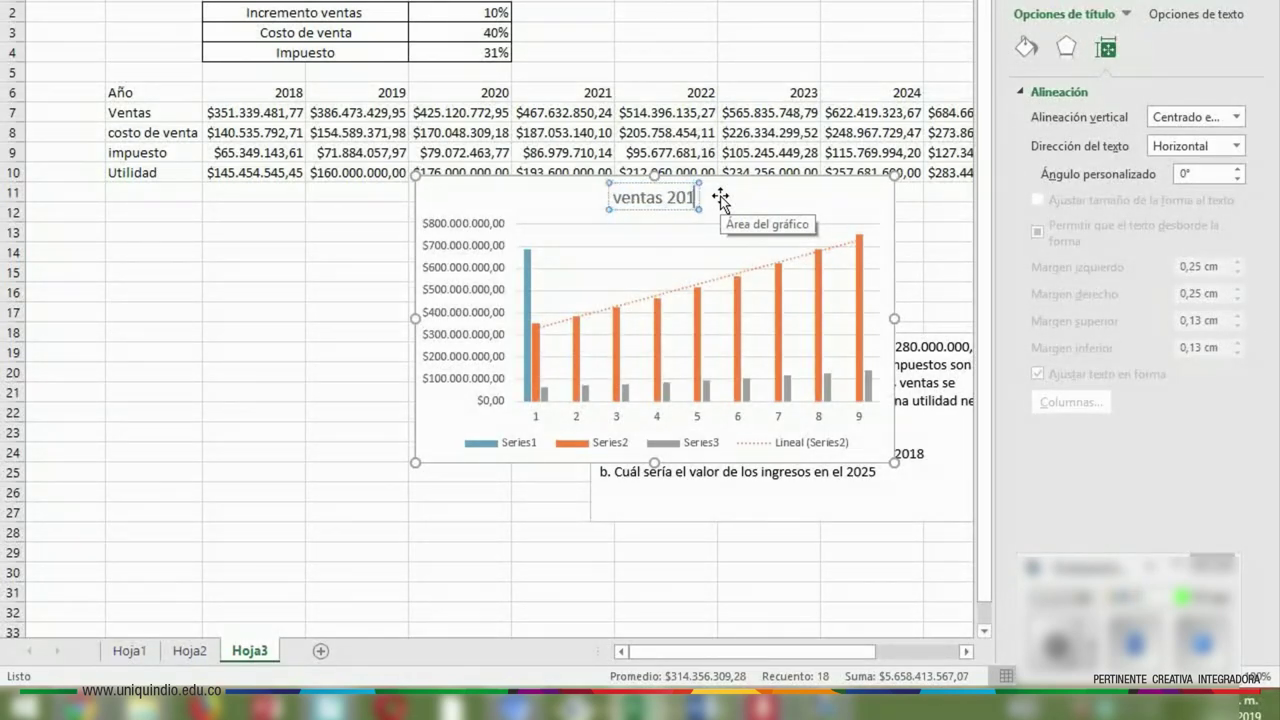
pyautogui.write('8-2019')
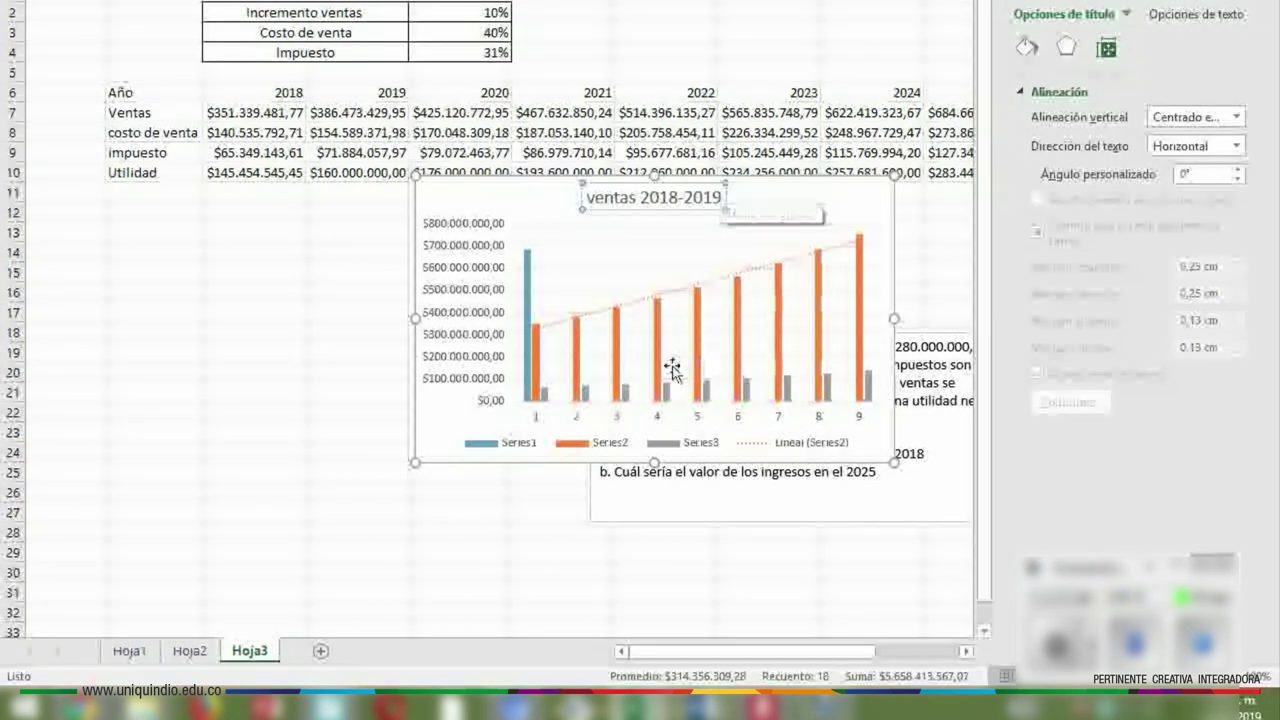
pyautogui.moveTo(629, 258); pyautogui.dragTo(660, 229)
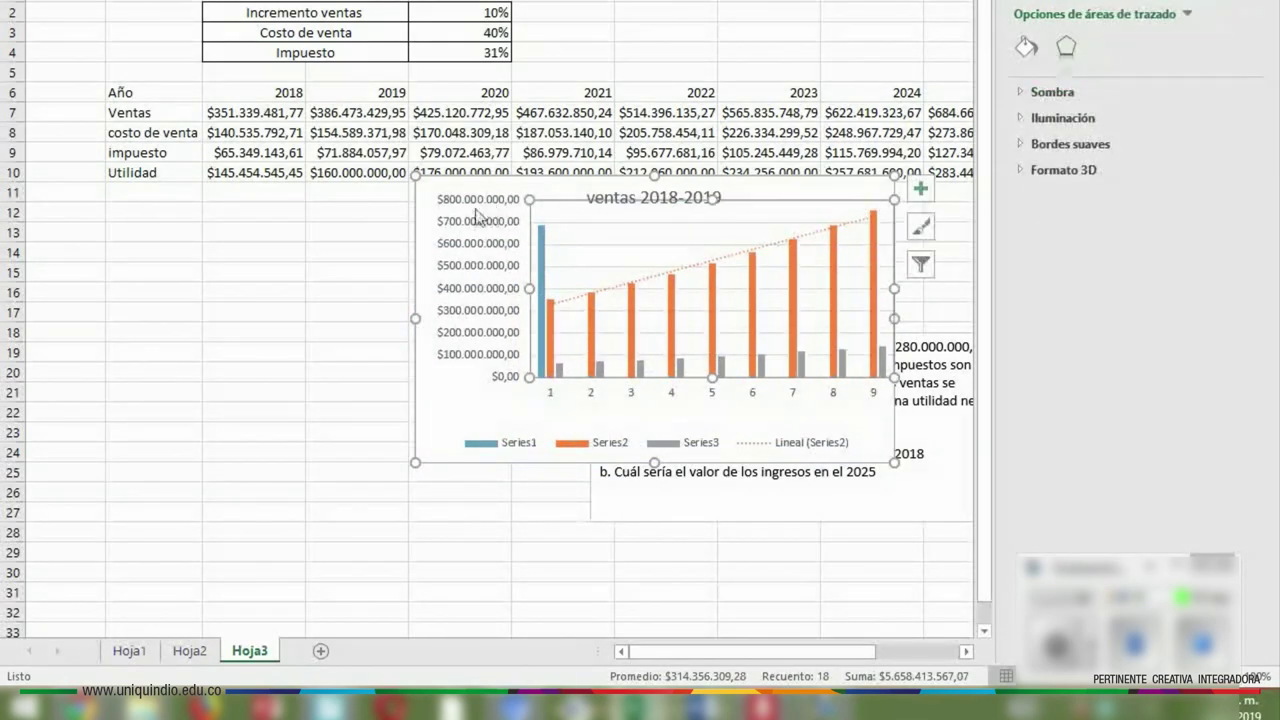